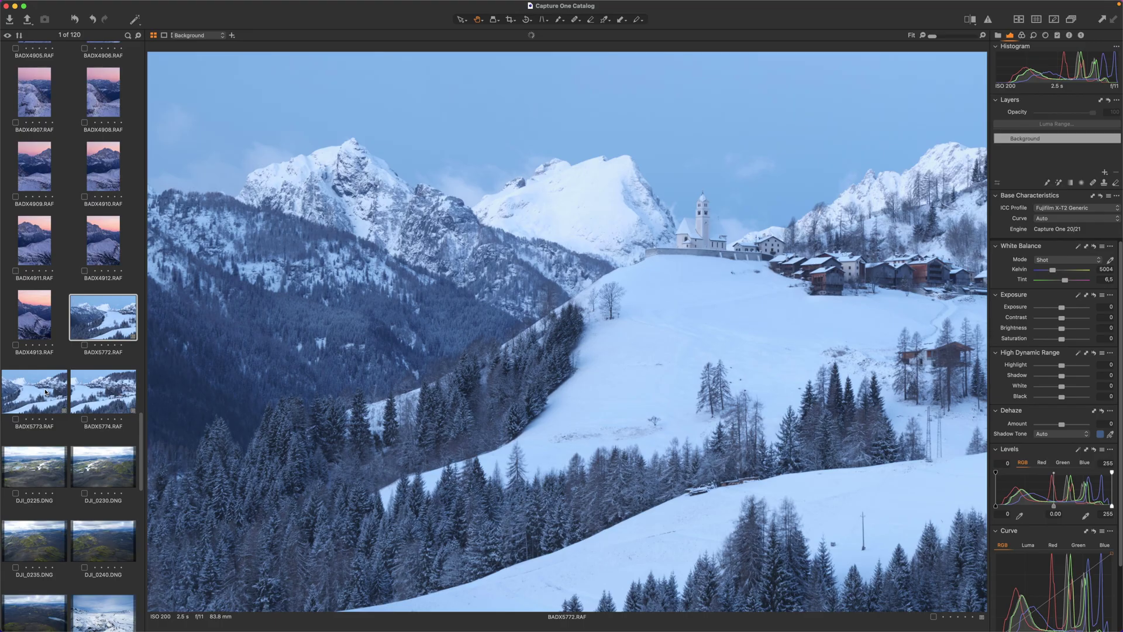
Select BADX5772.RAF, BADX5773.RAF and BADX5774.RAF and open them in Stitch to Panorama, keeping the scale at 100% (33 MP)
{"action": "left_click", "coordinate": [45, 392]}
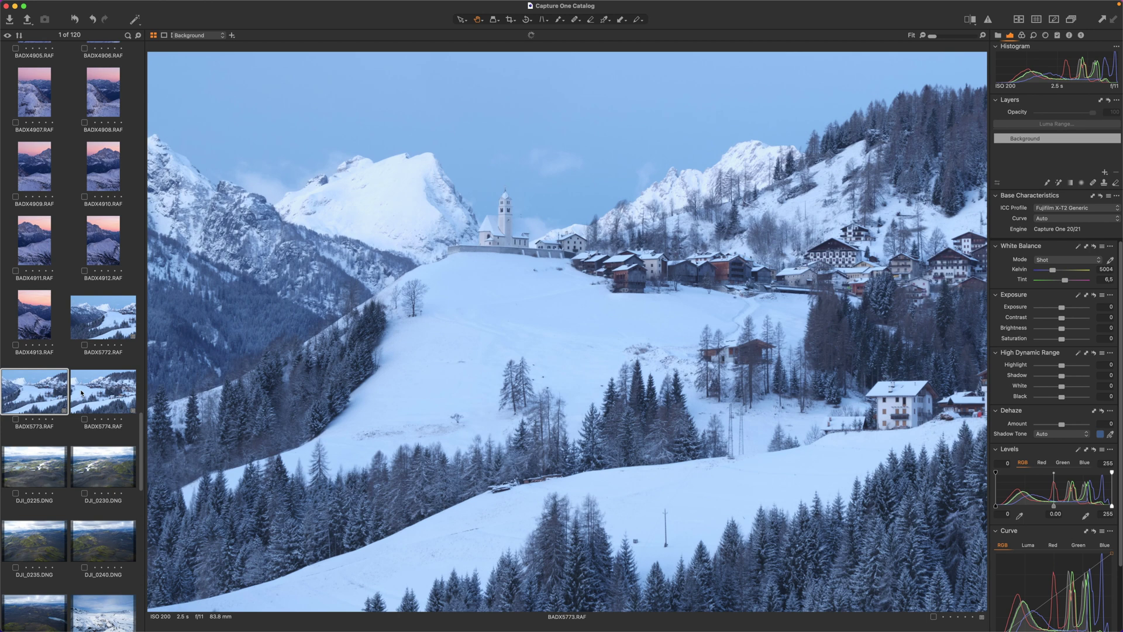
{"action": "left_click", "coordinate": [108, 394]}
{"action": "scroll", "coordinate": [108, 394], "scroll_direction": "down", "scroll_amount": 10}
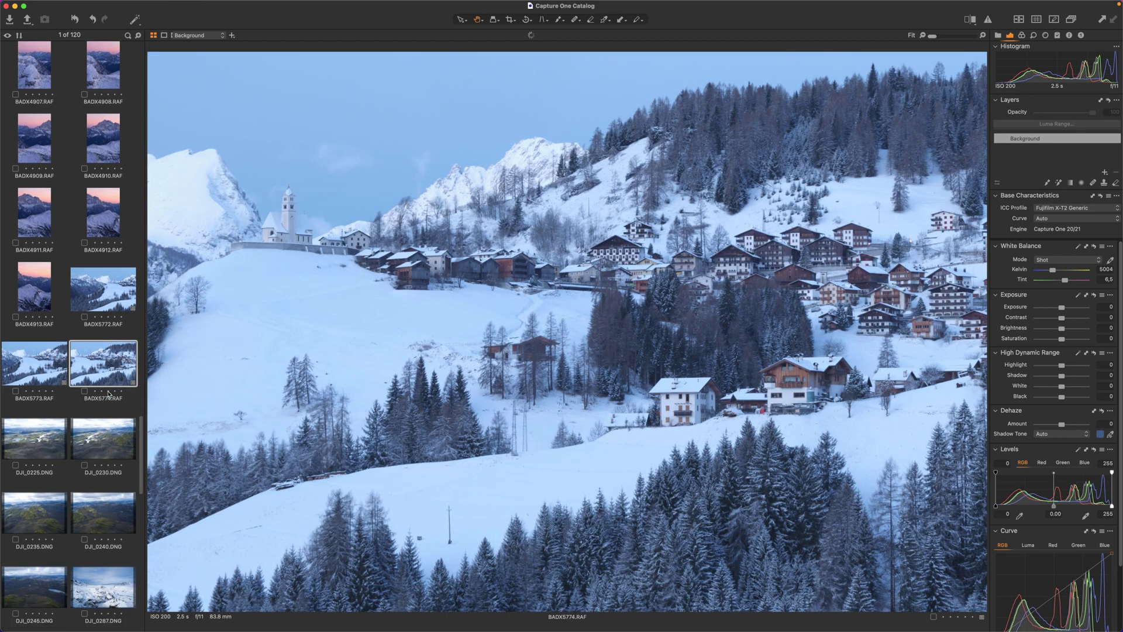
{"action": "scroll", "coordinate": [108, 394], "scroll_direction": "up", "scroll_amount": 10}
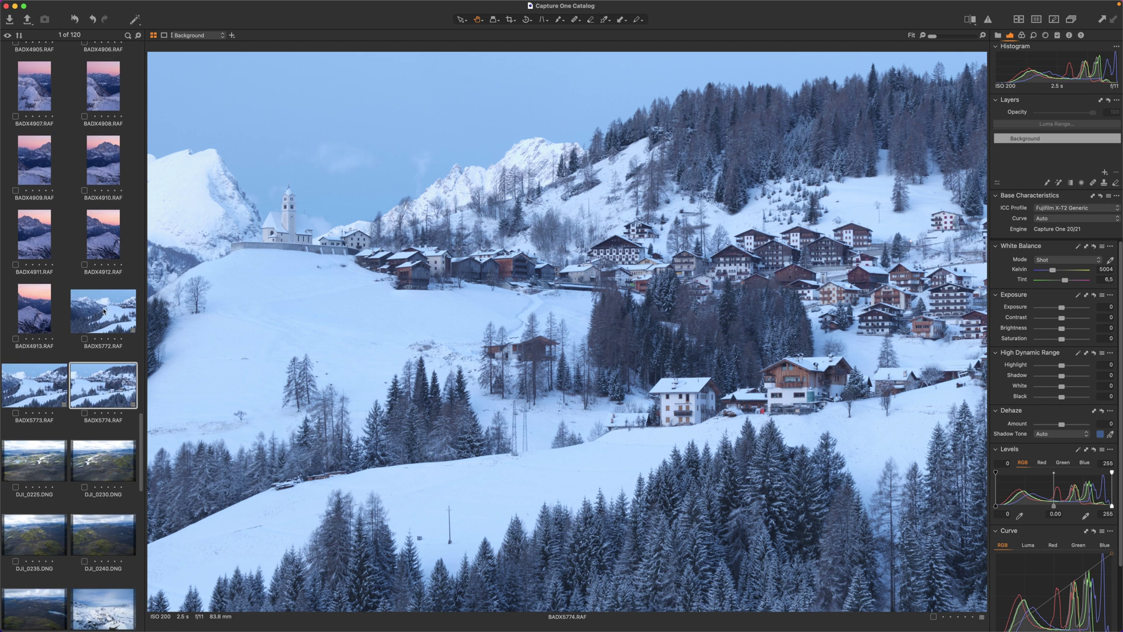
{"action": "left_click", "coordinate": [104, 311]}
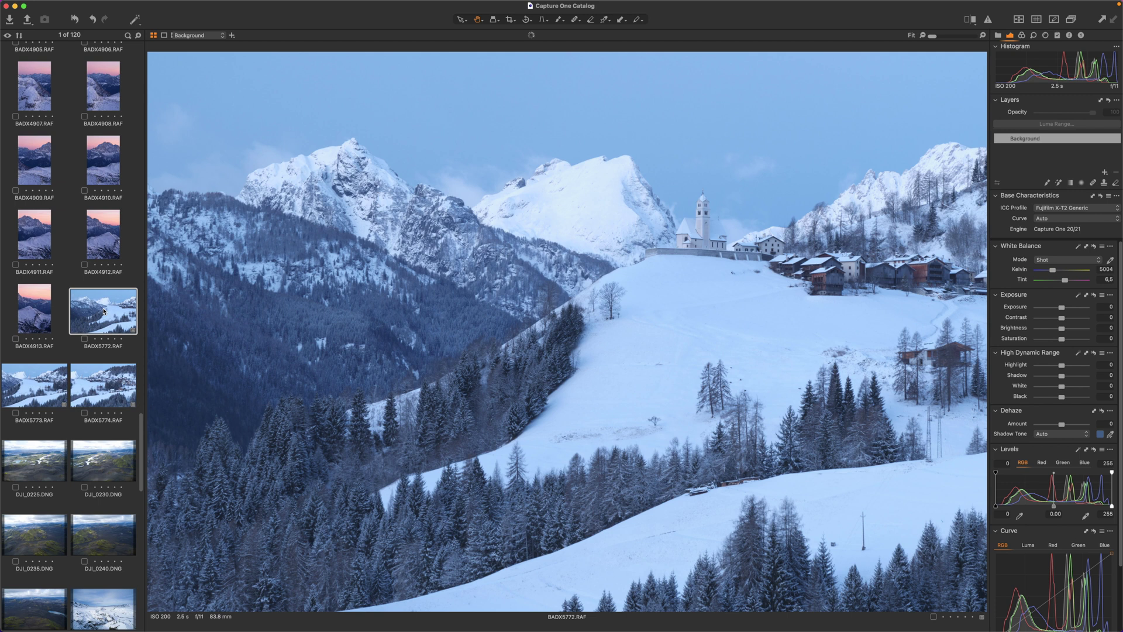
{"action": "left_click", "coordinate": [36, 391], "text": "super"}
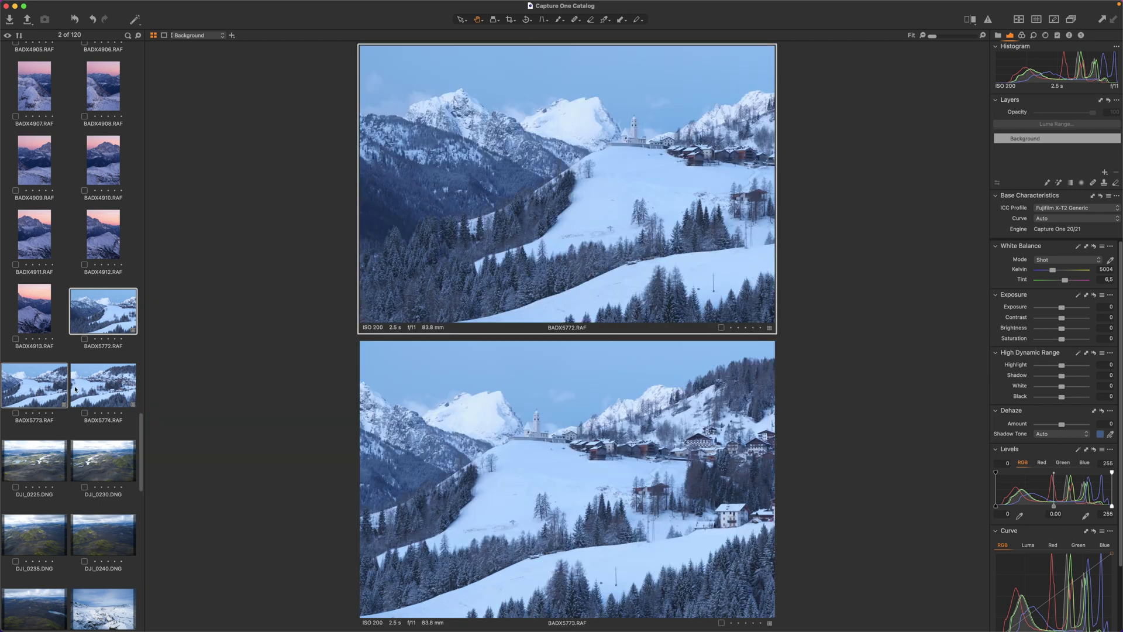
{"action": "left_click", "coordinate": [73, 387], "text": "super"}
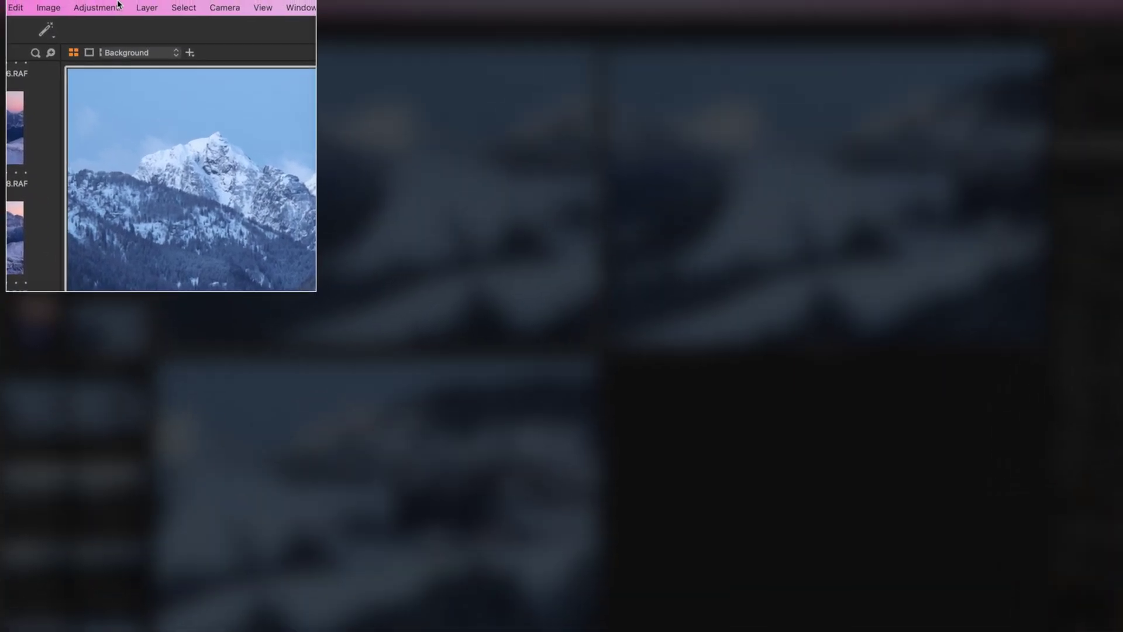
{"action": "left_click", "coordinate": [133, 5]}
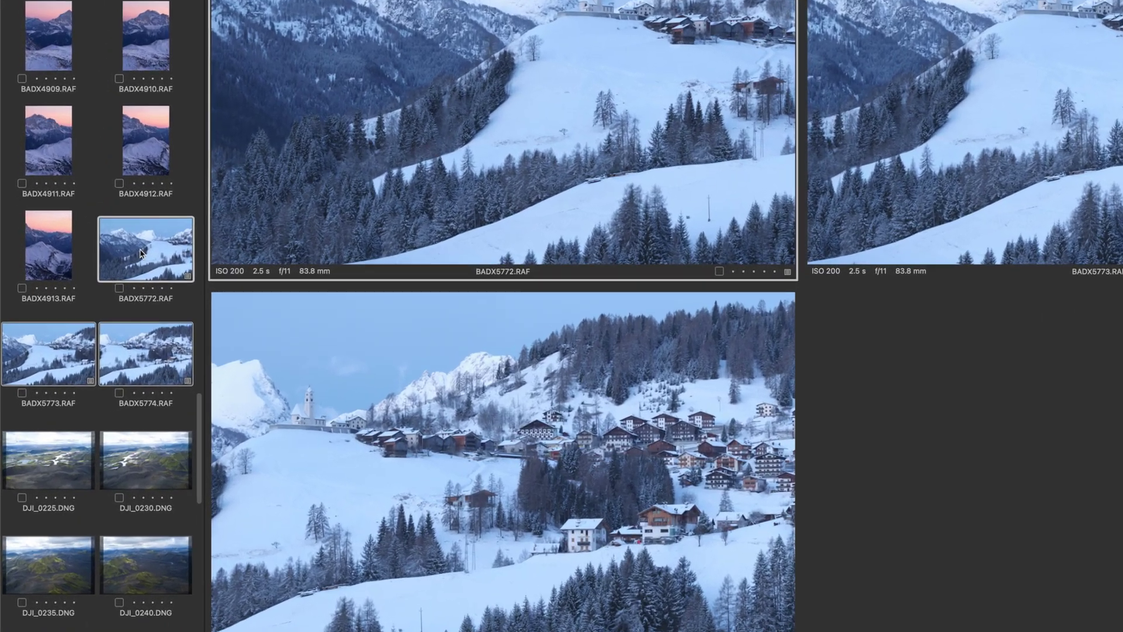
{"action": "right_click", "coordinate": [95, 313]}
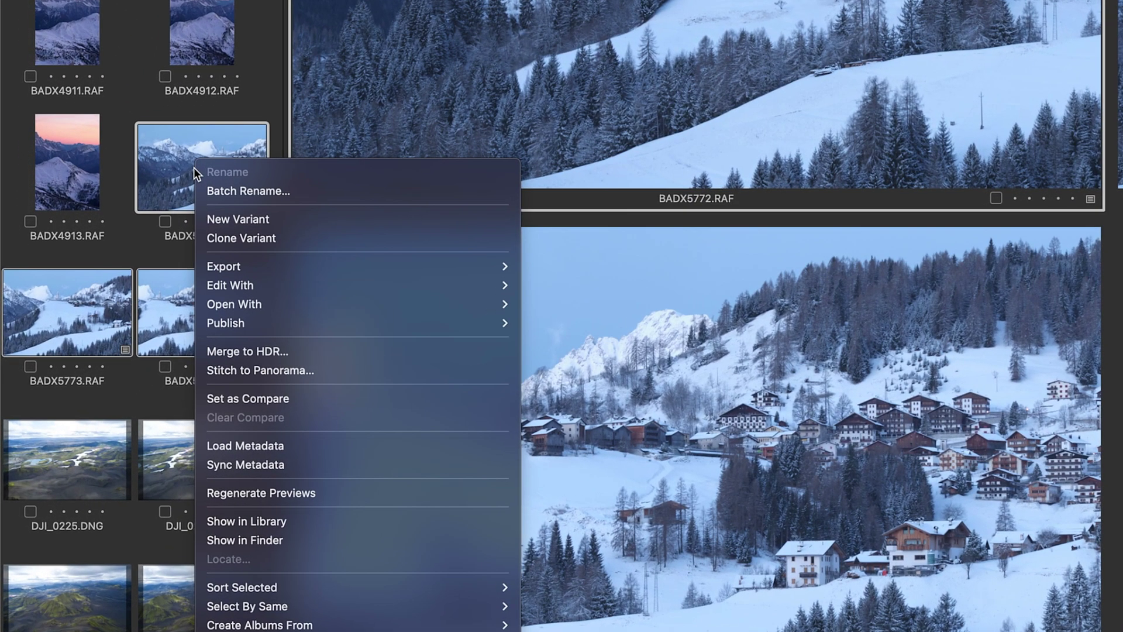
{"action": "left_click", "coordinate": [308, 371]}
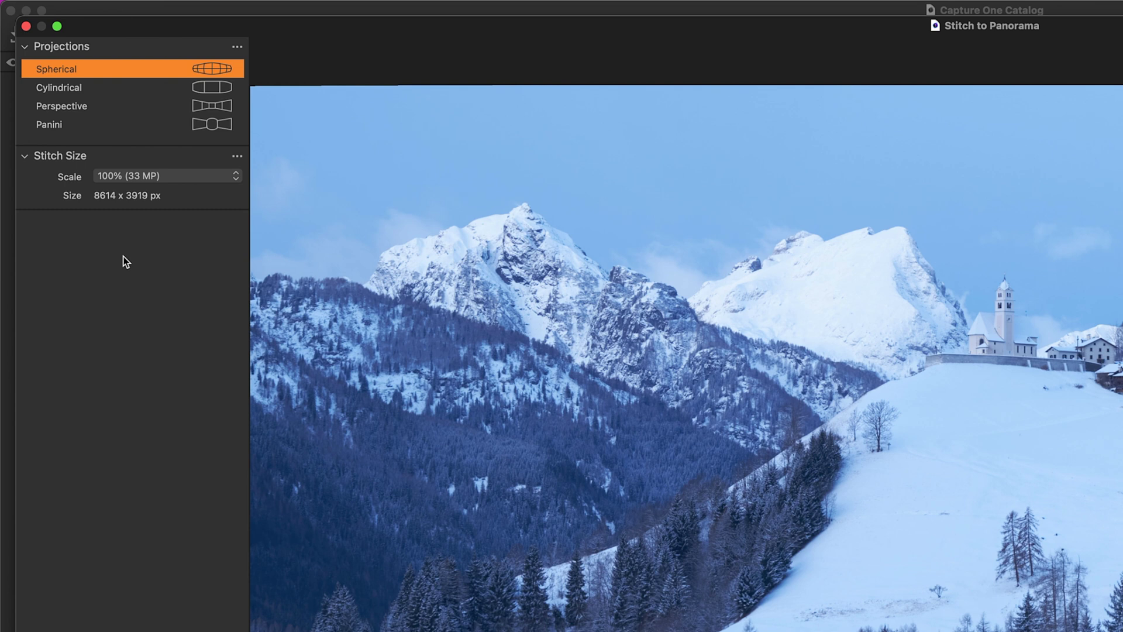
{"action": "left_click", "coordinate": [181, 175]}
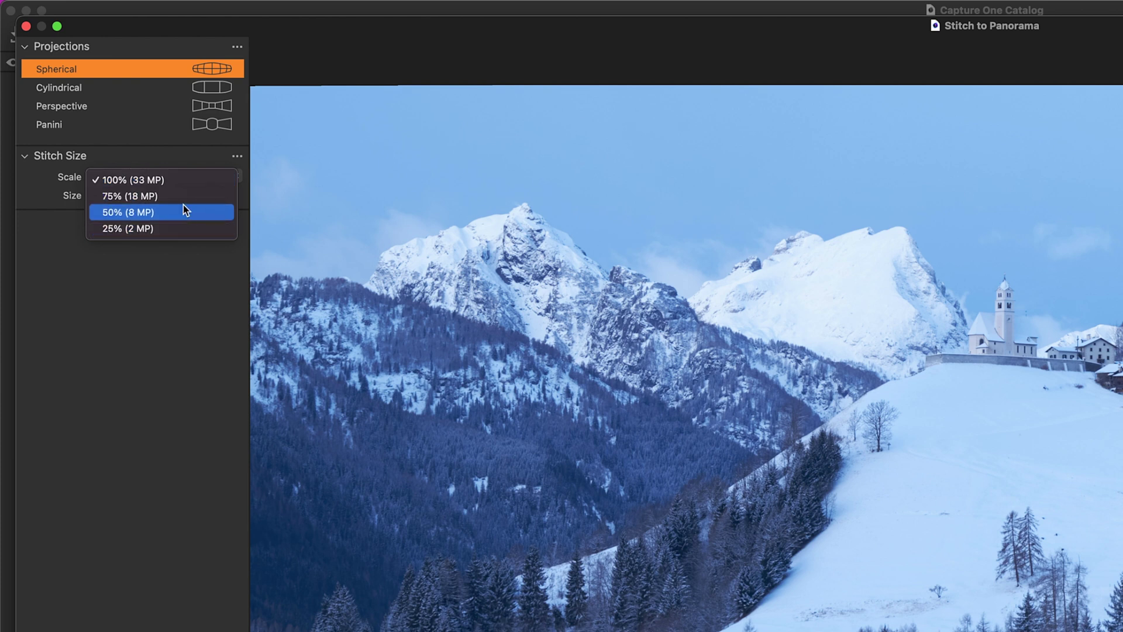
{"action": "left_click", "coordinate": [177, 182]}
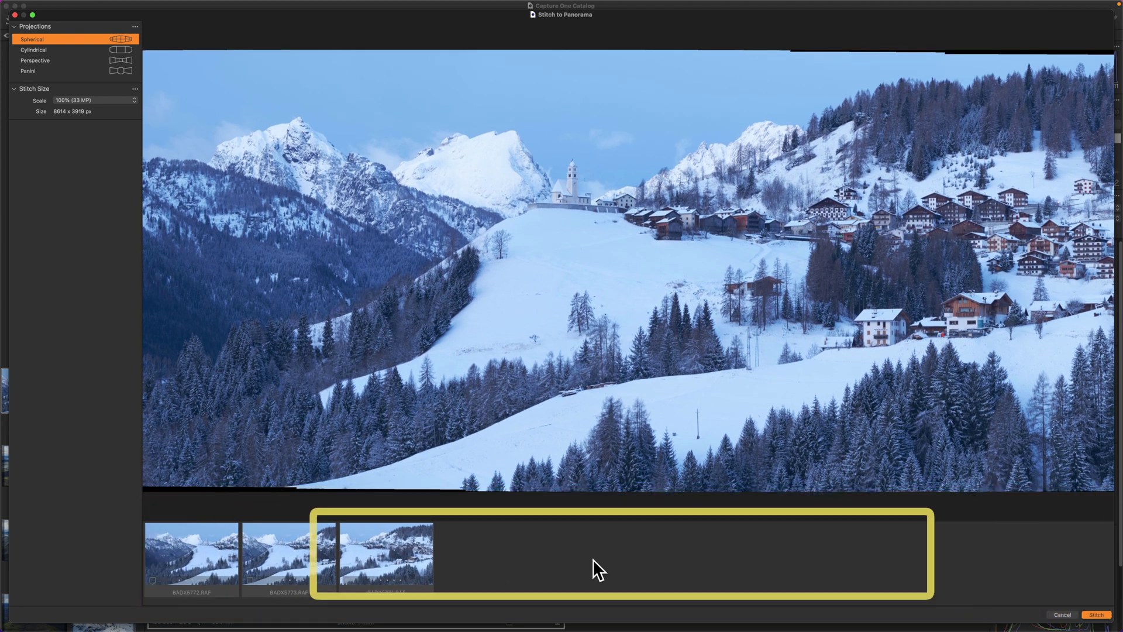
In Lightroom Classic, open the Panorama photo merge preview for the three selected snowy village photos
{"action": "right_click", "coordinate": [567, 594]}
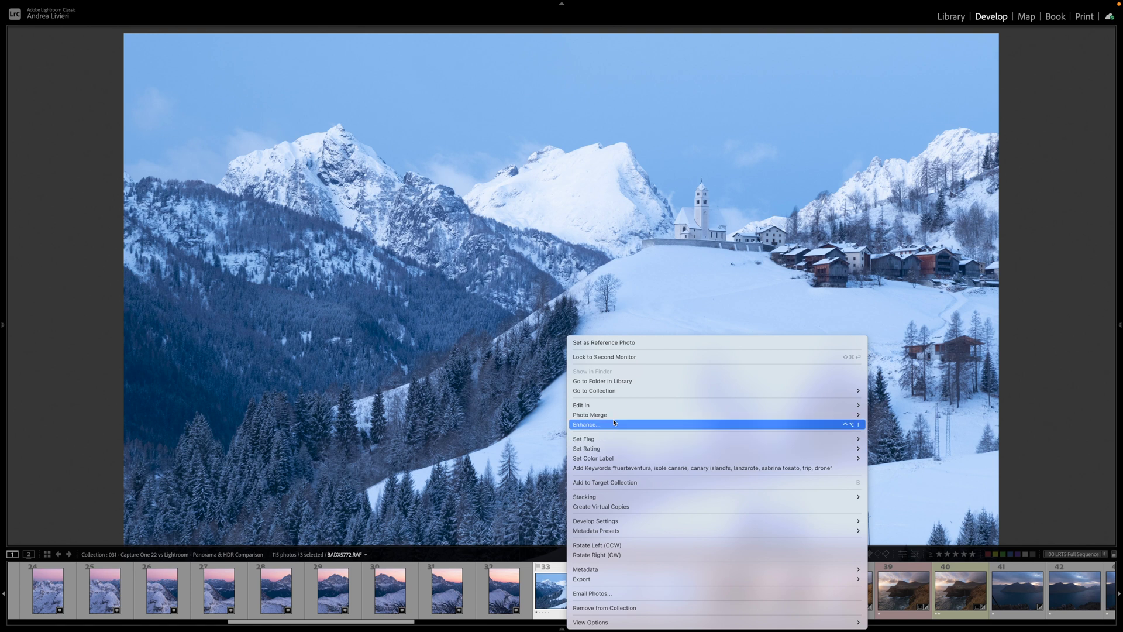
{"action": "mouse_move", "coordinate": [854, 415]}
{"action": "left_click", "coordinate": [885, 425]}
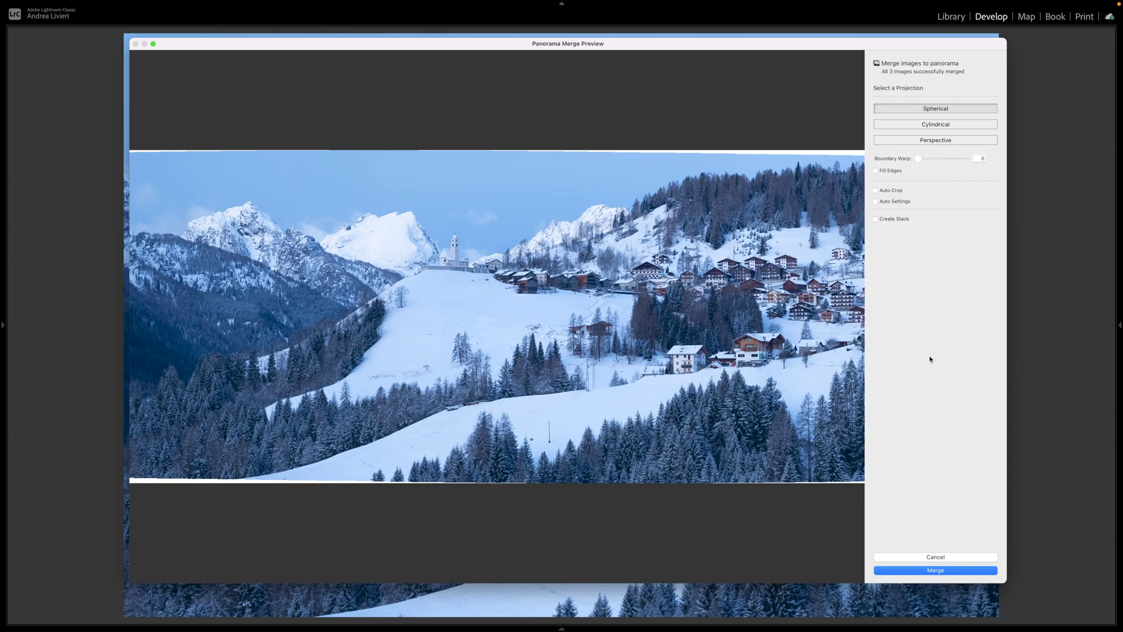
Try Boundary Warp at about 55 on the panorama preview, and return it to 0
{"action": "left_click_drag", "start_coordinate": [918, 158], "coordinate": [946, 162]}
{"action": "mouse_move", "coordinate": [956, 228]}
{"action": "left_mouse_down"}
{"action": "mouse_move", "coordinate": [995, 228]}
{"action": "mouse_move", "coordinate": [949, 226]}
{"action": "left_mouse_up"}
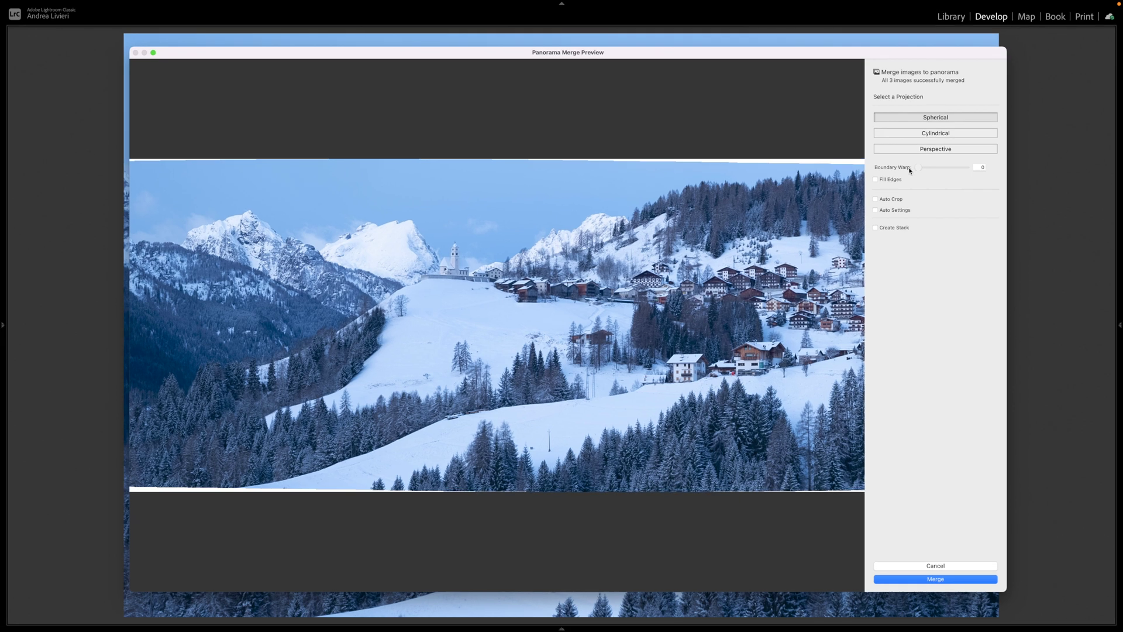
{"action": "left_click_drag", "start_coordinate": [940, 171], "coordinate": [916, 168]}
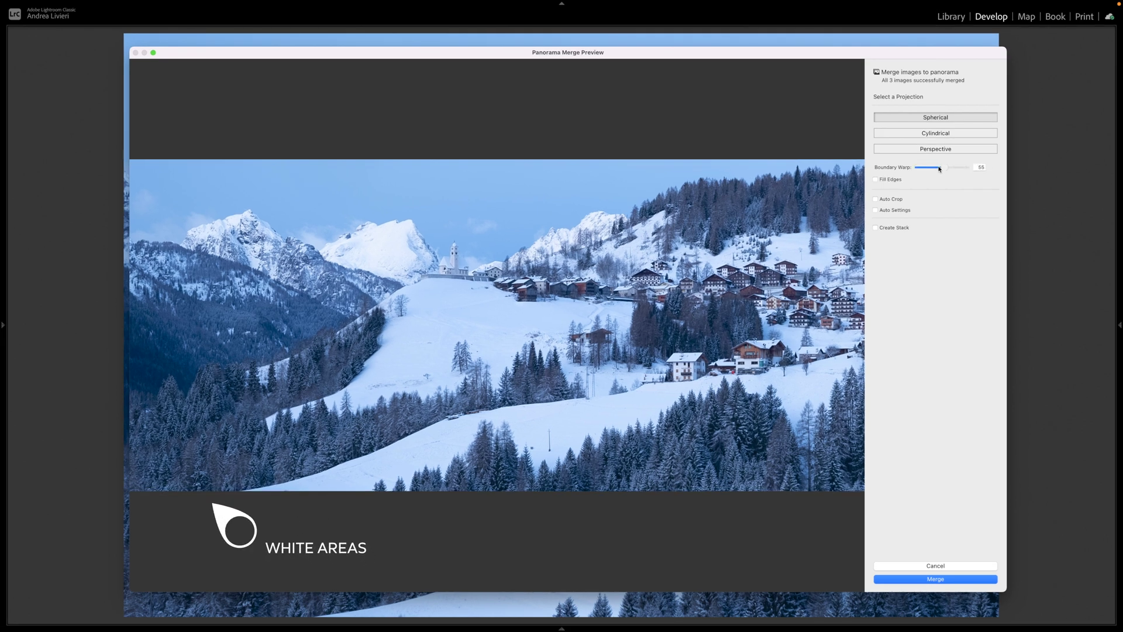
Try Auto Crop and Fill Edges in turn on the panorama preview, switching each option off again
{"action": "left_click", "coordinate": [876, 199]}
{"action": "left_click", "coordinate": [876, 200]}
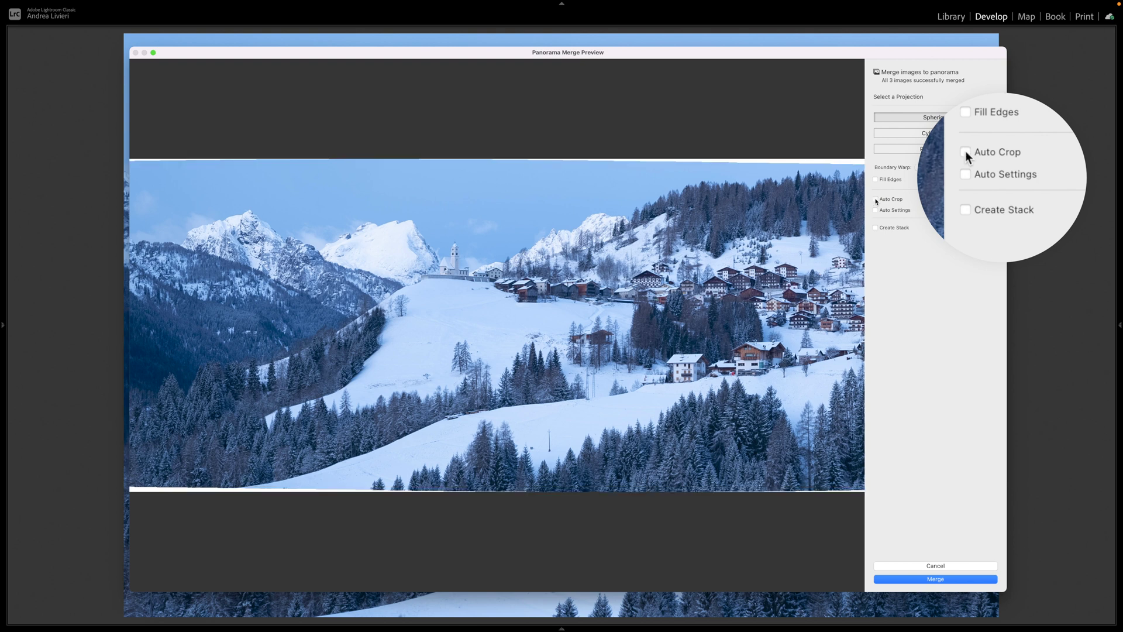
{"action": "left_click", "coordinate": [875, 199]}
{"action": "left_click", "coordinate": [876, 199]}
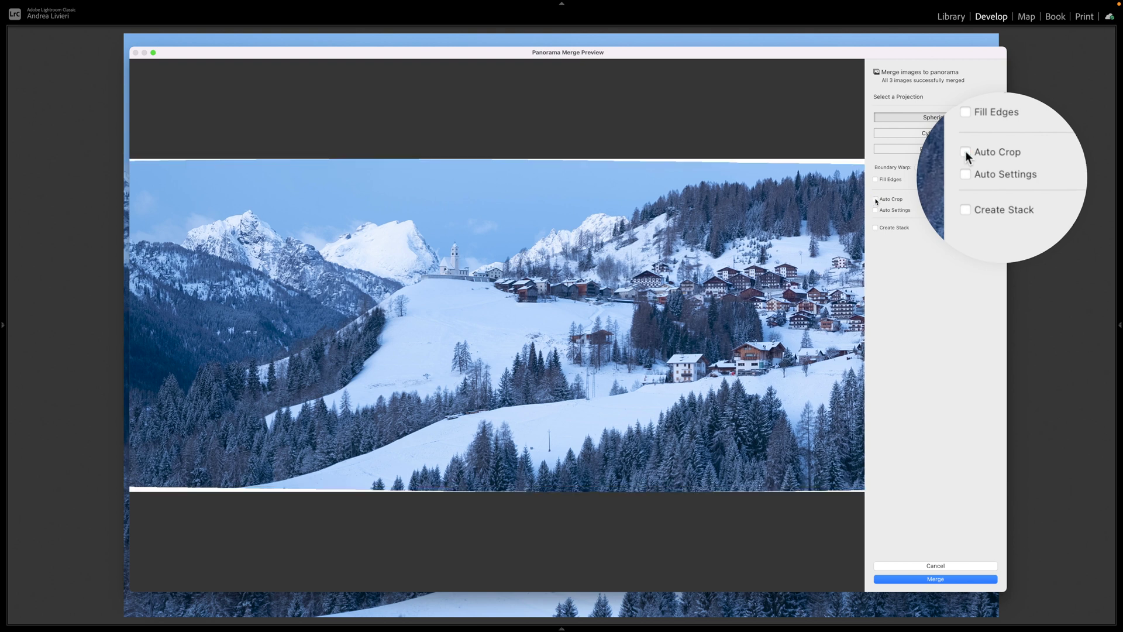
{"action": "left_click", "coordinate": [875, 179]}
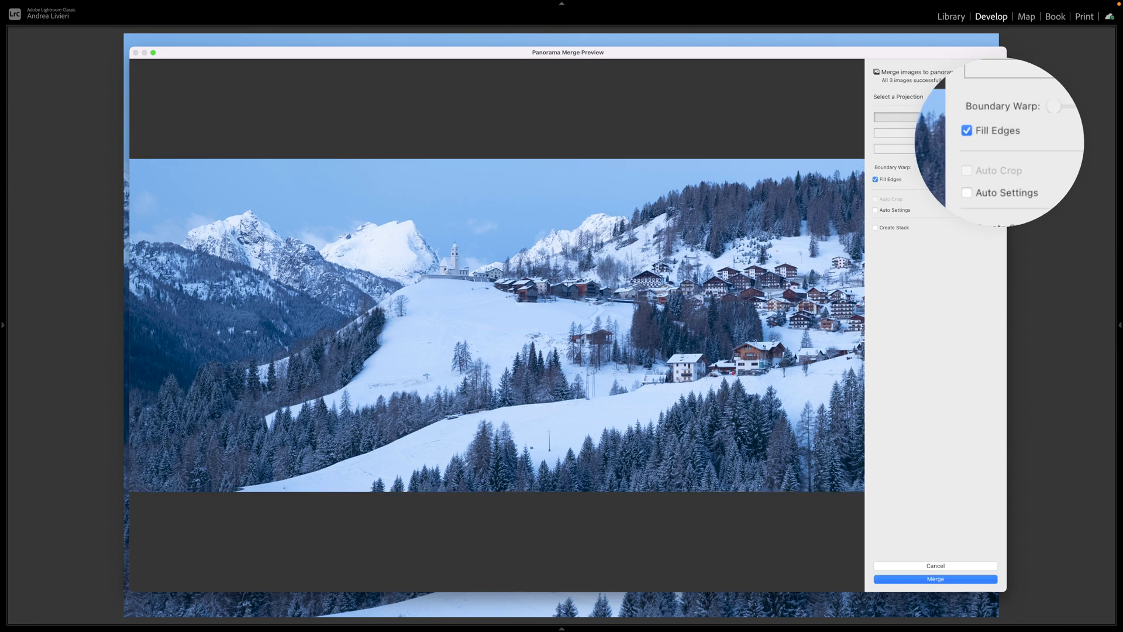
{"action": "left_click", "coordinate": [875, 179]}
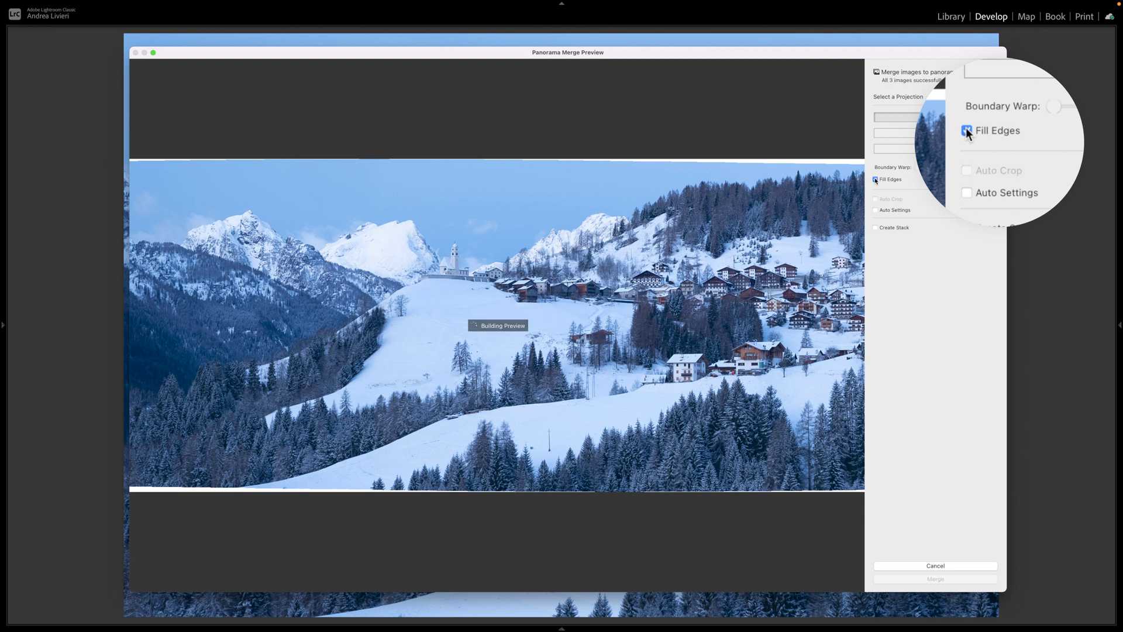
Try Auto Settings on the panorama preview and switch the option off again
{"action": "left_click", "coordinate": [903, 212]}
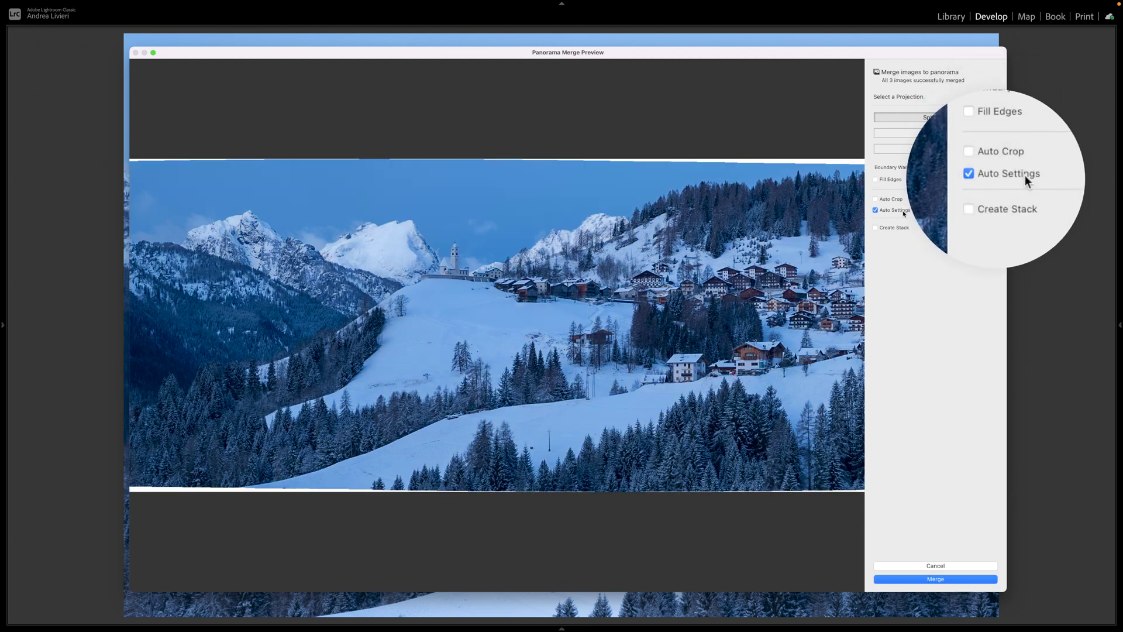
{"action": "left_click", "coordinate": [904, 211]}
{"action": "left_click", "coordinate": [903, 212]}
{"action": "left_click", "coordinate": [903, 212]}
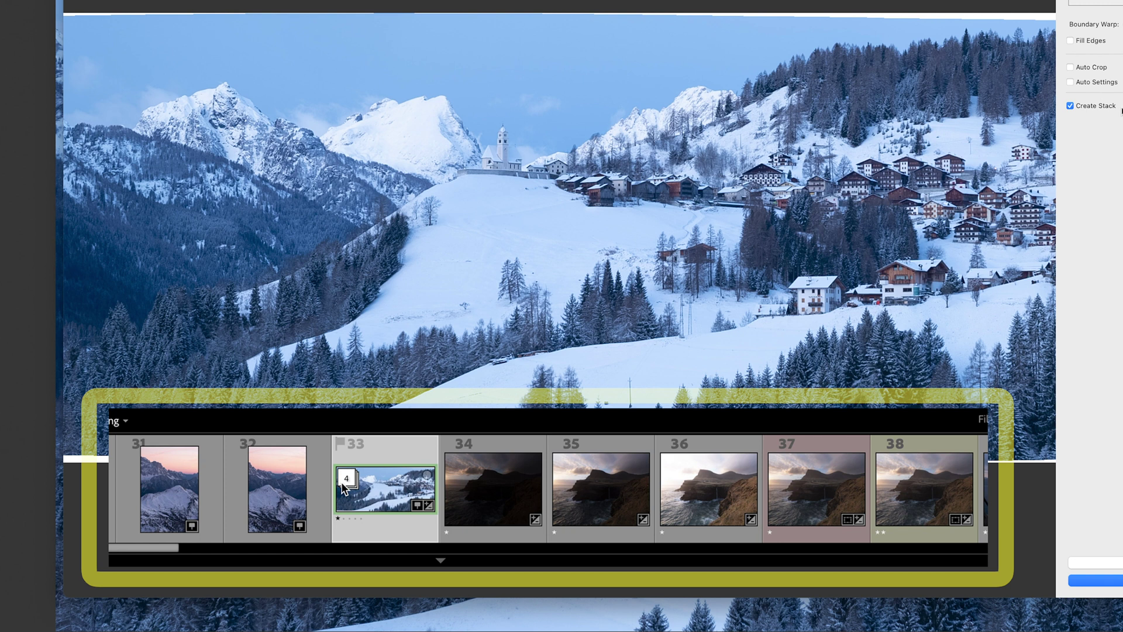
Expand and collapse the stack holding the panorama and its source photos, and turn off Create Stack
{"action": "left_click", "coordinate": [346, 478]}
{"action": "left_click", "coordinate": [1079, 108]}
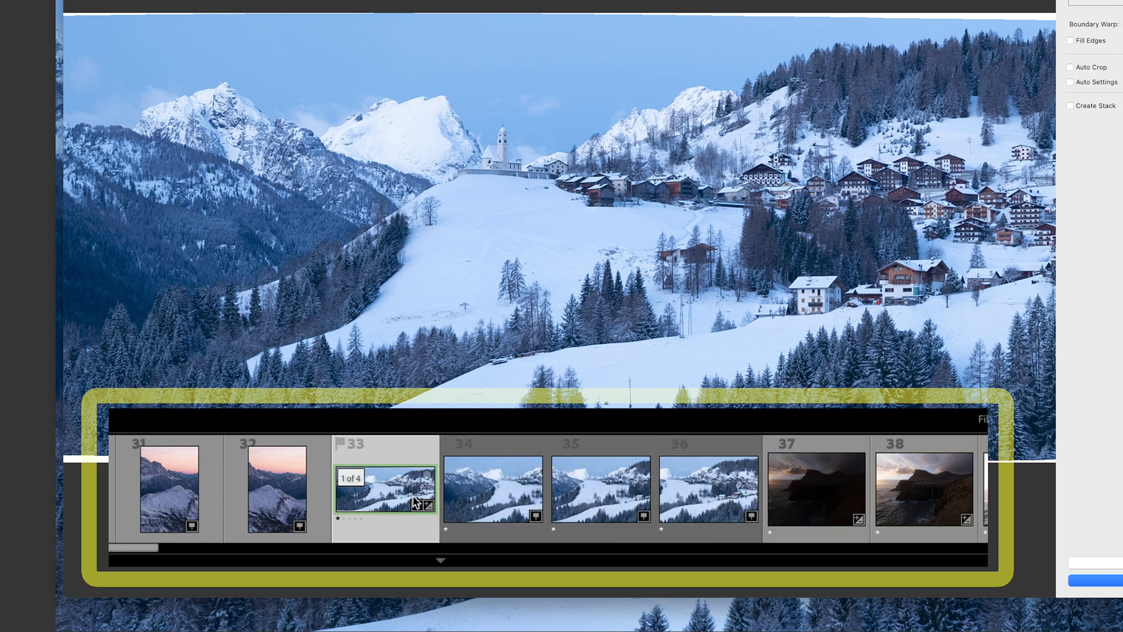
{"action": "left_click", "coordinate": [349, 479]}
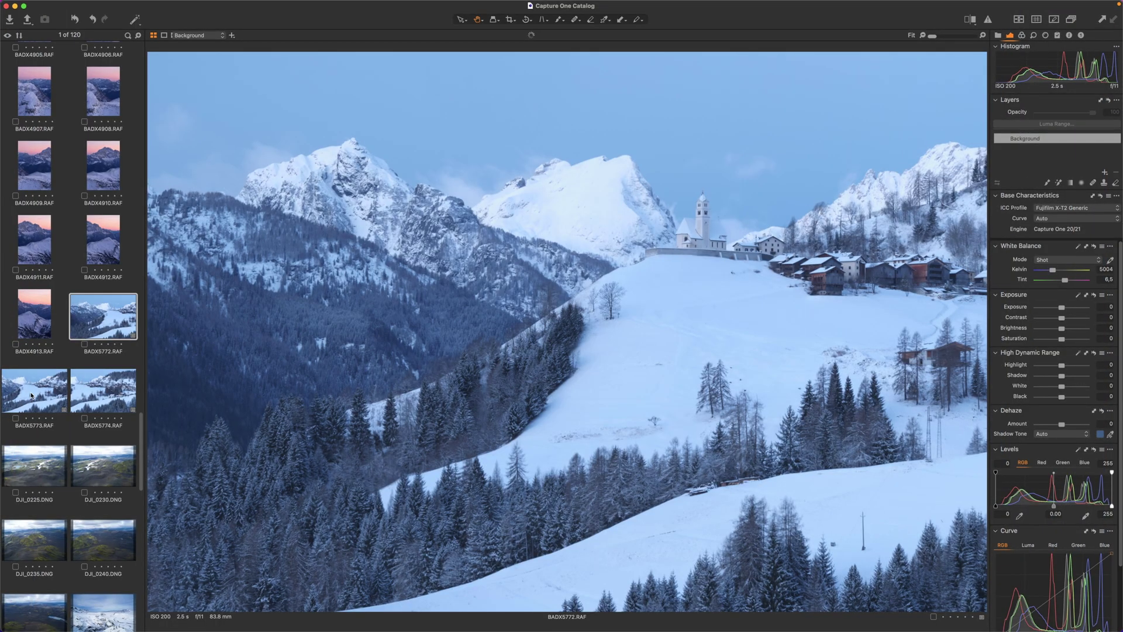
In Capture One, open BADX5772.RAF, BADX5773.RAF and BADX5774.RAF in Stitch to Panorama and choose the Panini projection
{"action": "left_click", "coordinate": [31, 396]}
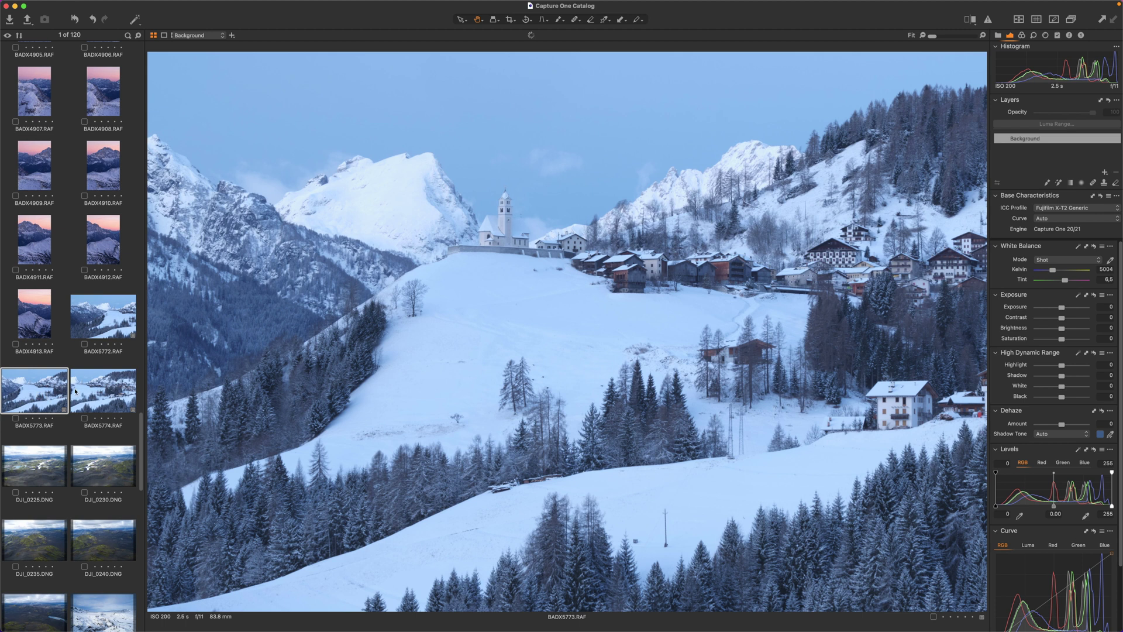
{"action": "left_click", "coordinate": [100, 391]}
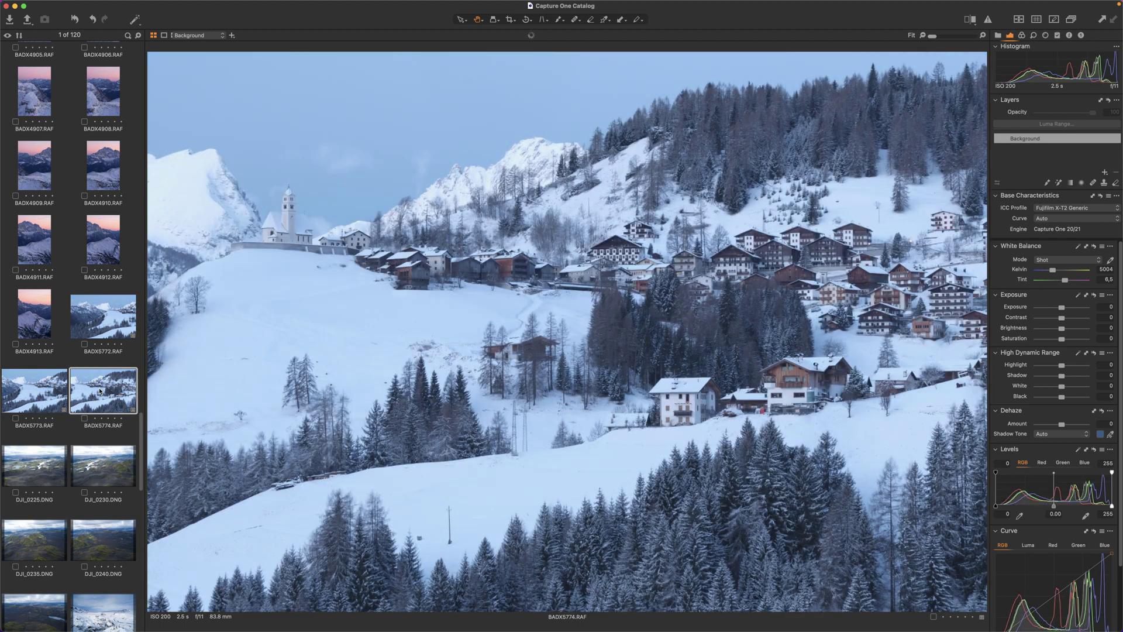
{"action": "left_click", "coordinate": [39, 391]}
{"action": "left_click", "coordinate": [100, 391]}
{"action": "left_click", "coordinate": [3, 379]}
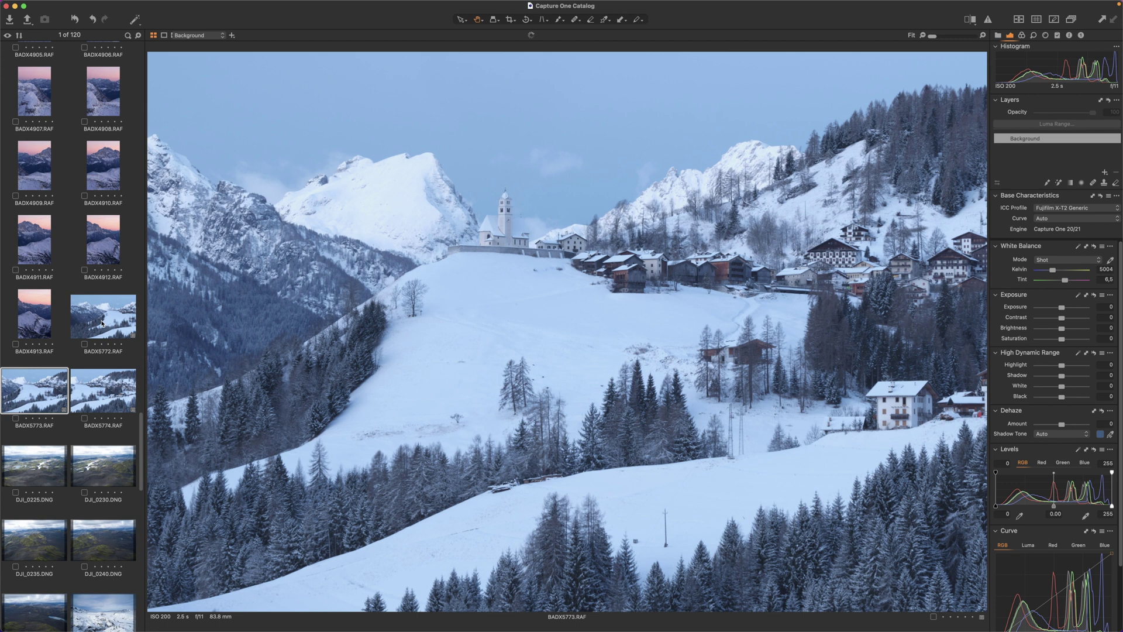
{"action": "left_click", "coordinate": [102, 323]}
{"action": "left_click", "coordinate": [104, 389], "text": "shift"}
{"action": "right_click", "coordinate": [104, 389]}
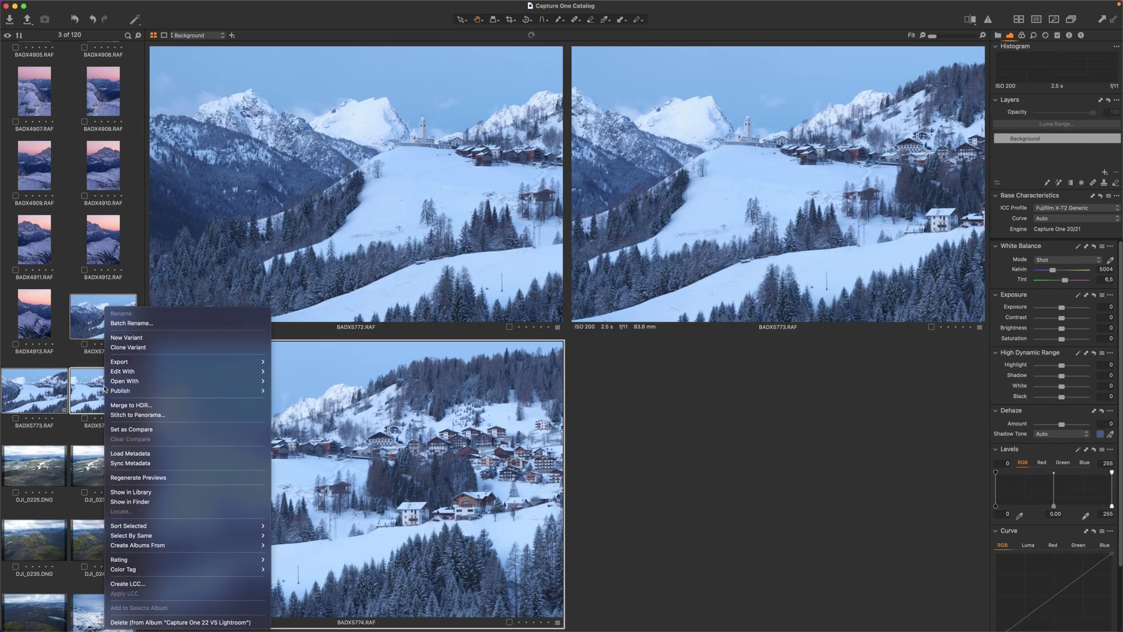
{"action": "left_click", "coordinate": [153, 415]}
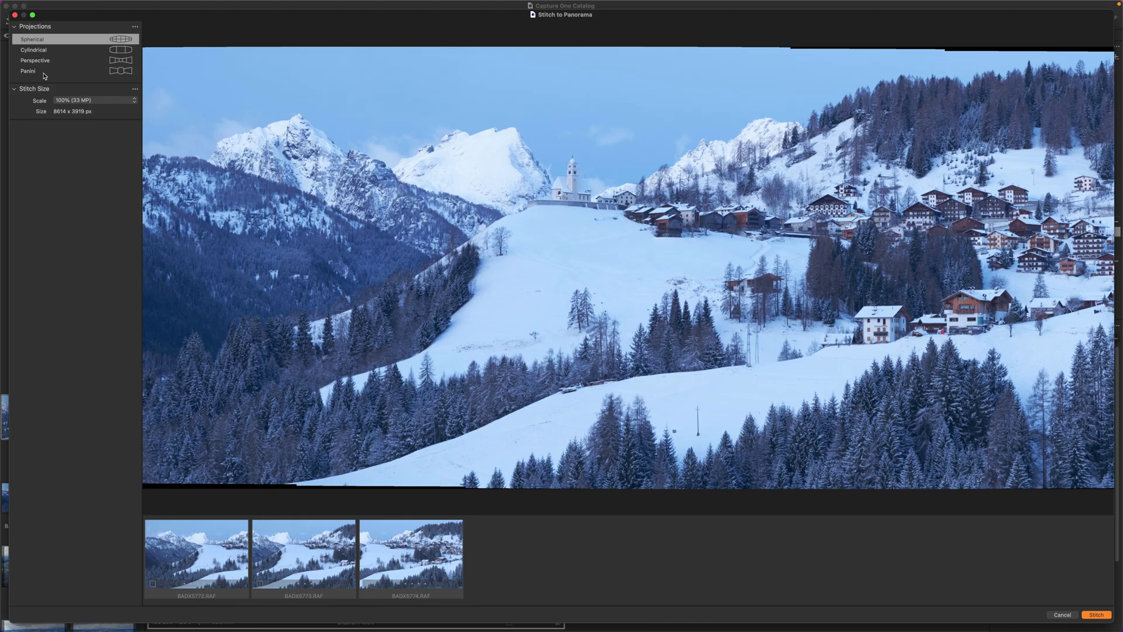
{"action": "left_click", "coordinate": [44, 72]}
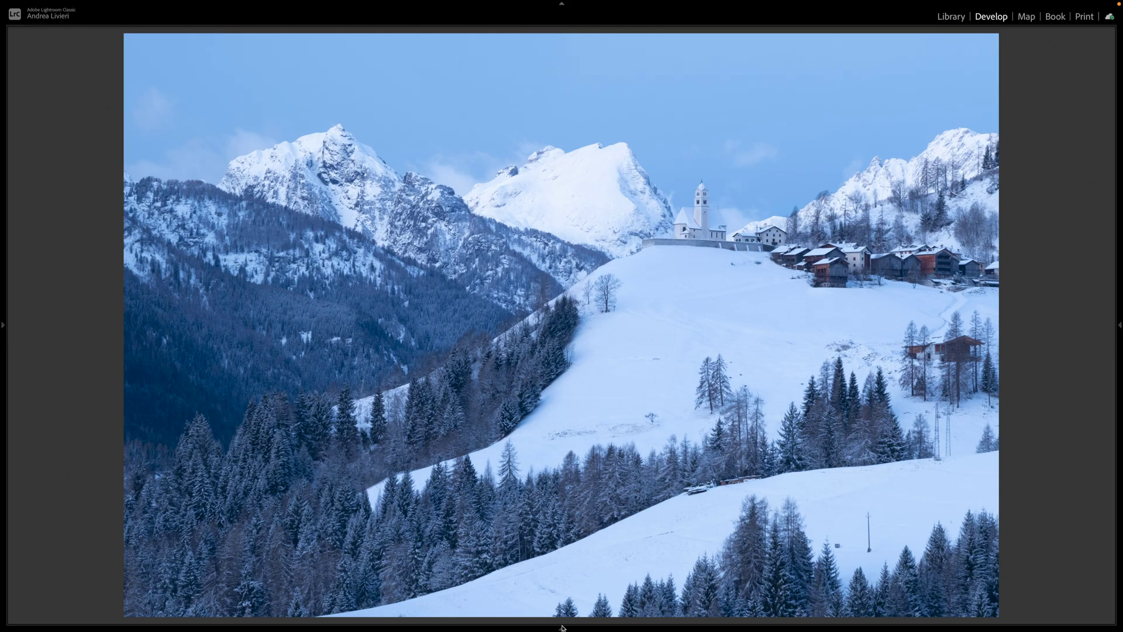
In Lightroom Classic, merge photos BADX5772.RAF through BADX5774.RAF into a panorama with the Spherical projection
{"action": "mouse_move", "coordinate": [562, 627]}
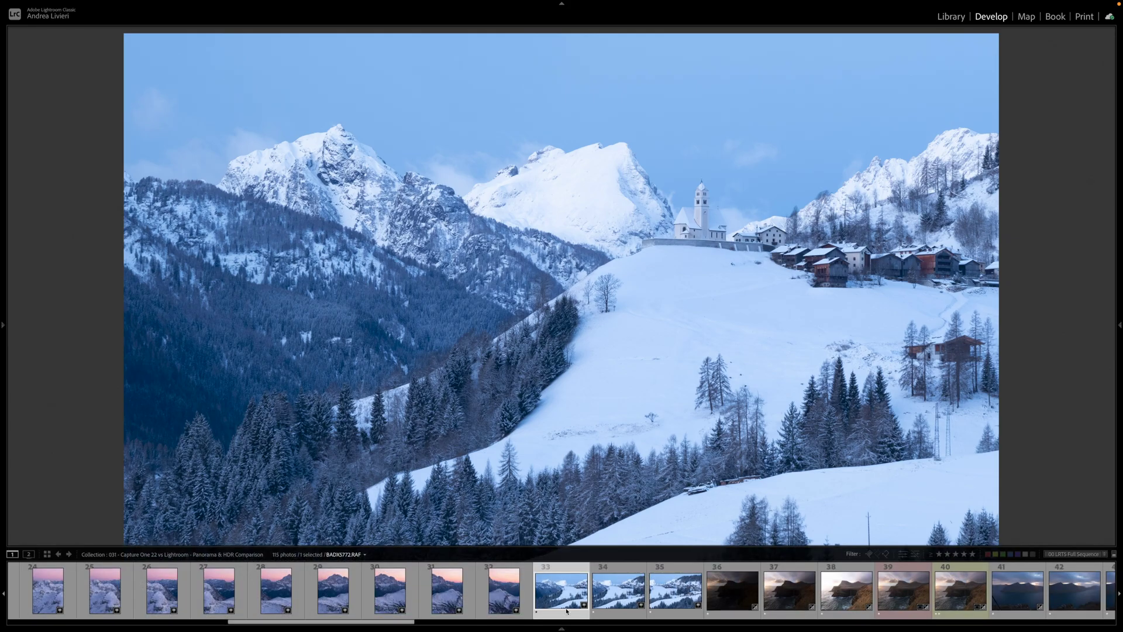
{"action": "left_click", "coordinate": [672, 595], "text": "shift"}
{"action": "right_click", "coordinate": [672, 594]}
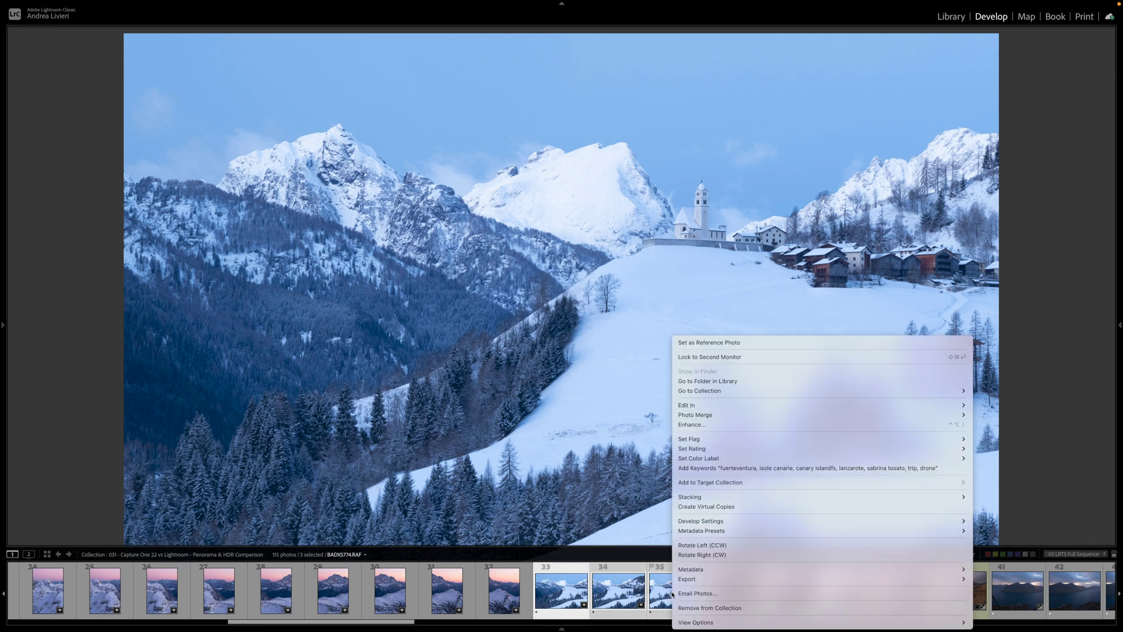
{"action": "mouse_move", "coordinate": [713, 417]}
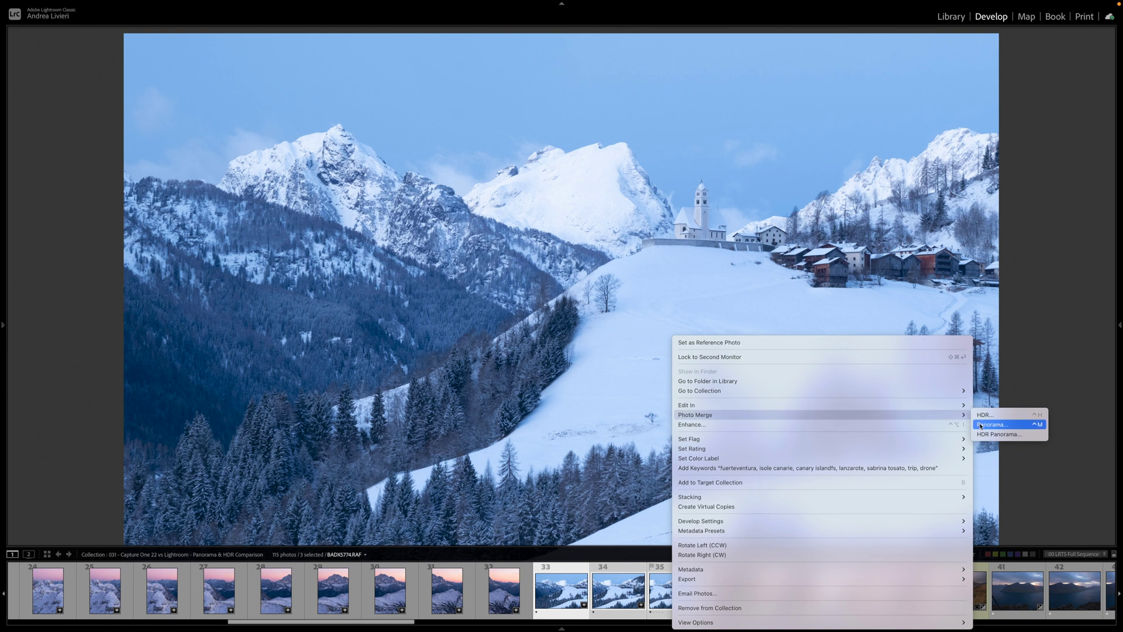
{"action": "left_click", "coordinate": [1000, 425]}
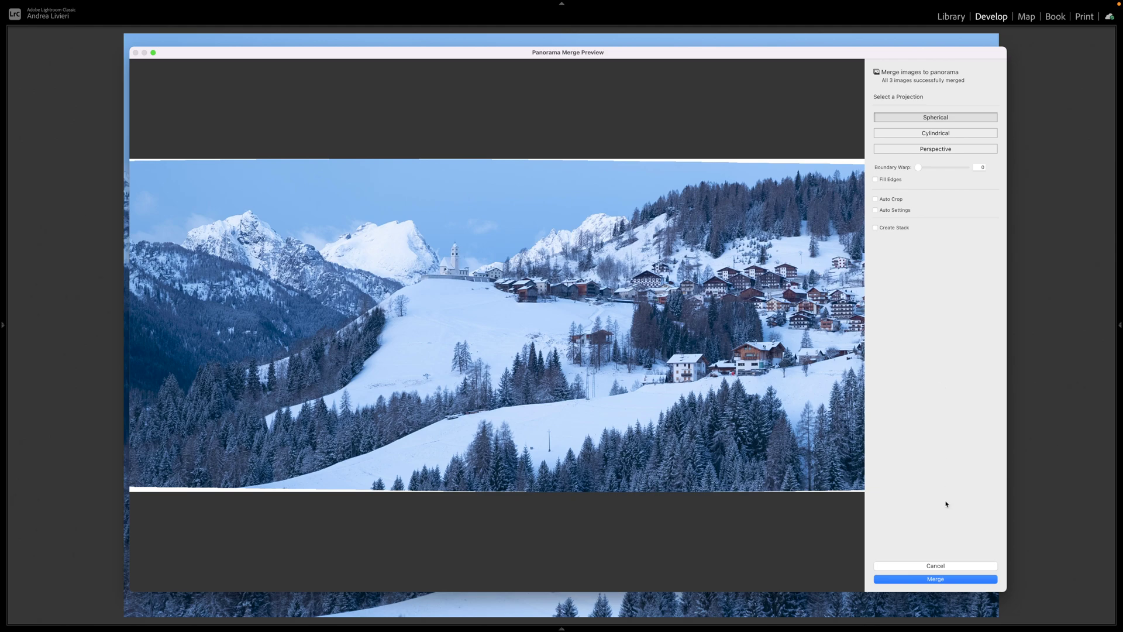
{"action": "left_click", "coordinate": [947, 578]}
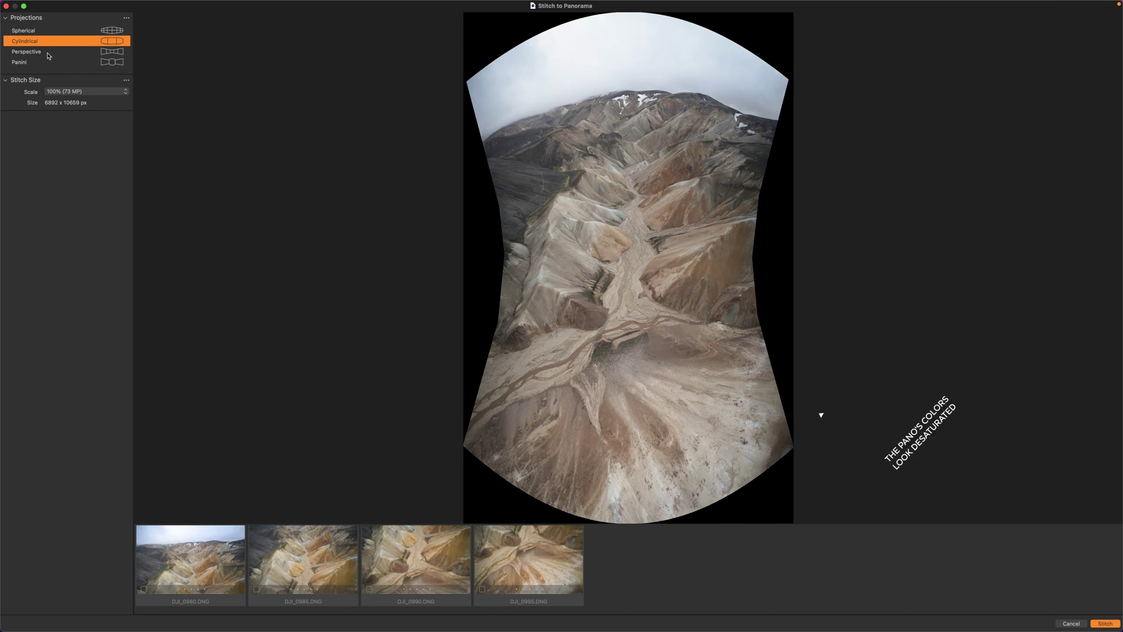
In Capture One, choose the Perspective projection for the vertical panorama of the four DJI drone photos
{"action": "left_click", "coordinate": [49, 55]}
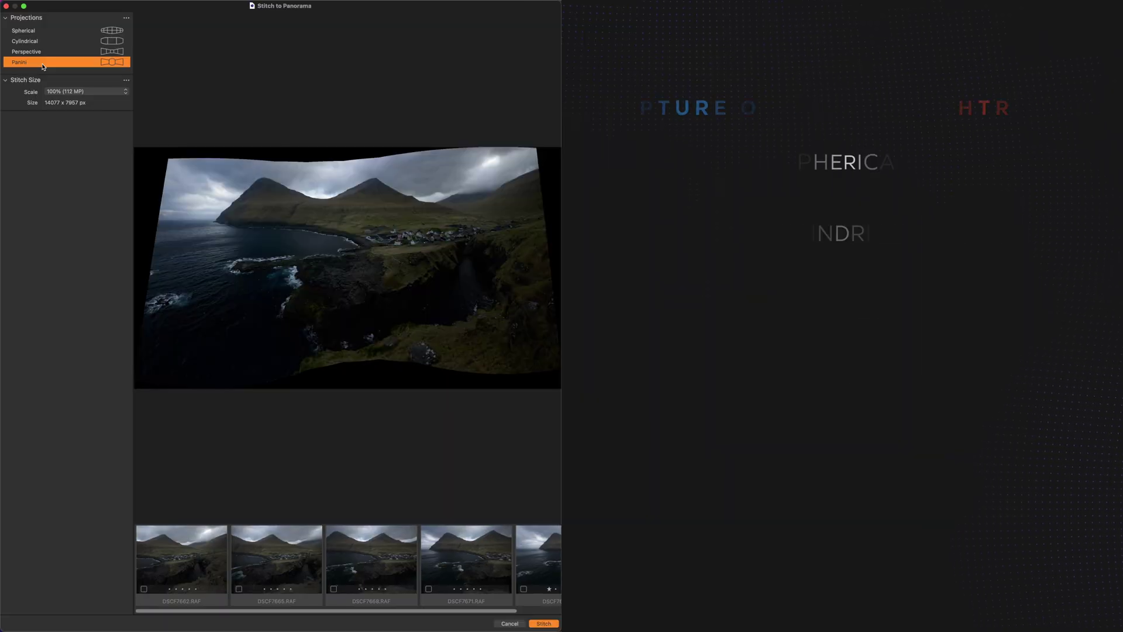
Preview the five-photo DSCF coastal panorama repeatedly with the Spherical, Cylindrical, Perspective and Panini projections
{"action": "left_click", "coordinate": [44, 31]}
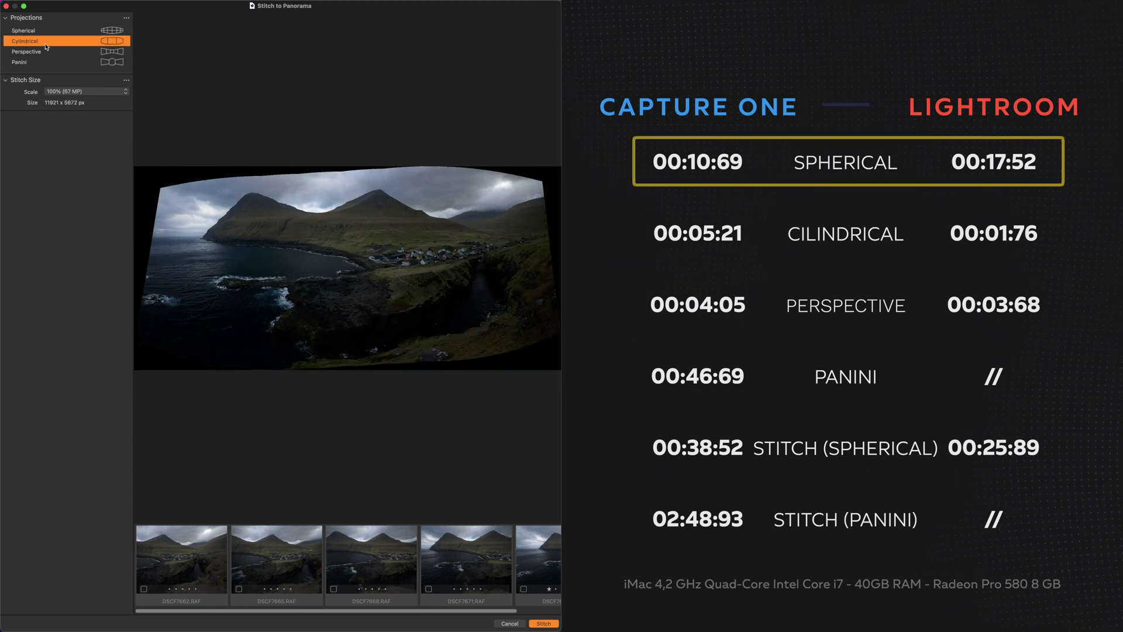
{"action": "left_click", "coordinate": [46, 46]}
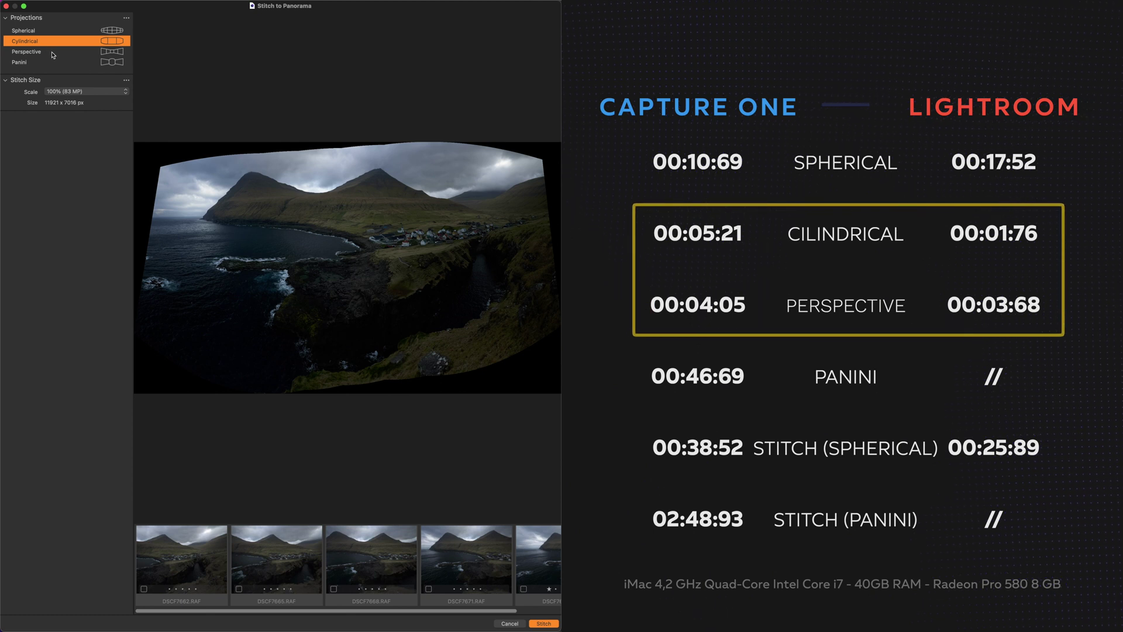
{"action": "left_click", "coordinate": [53, 54]}
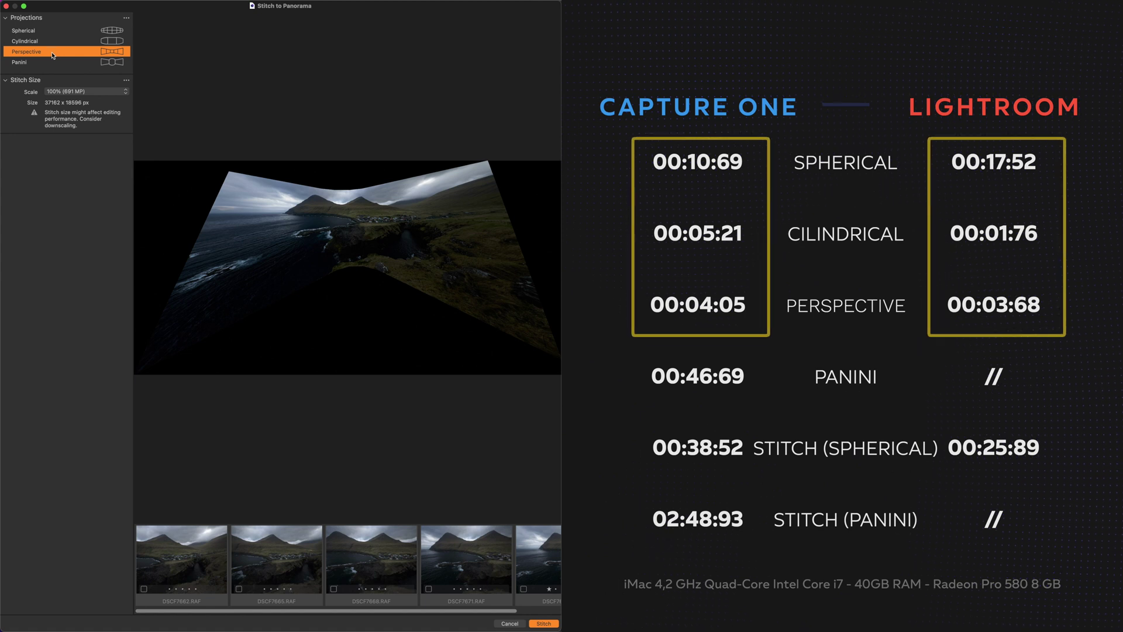
{"action": "left_click", "coordinate": [77, 66]}
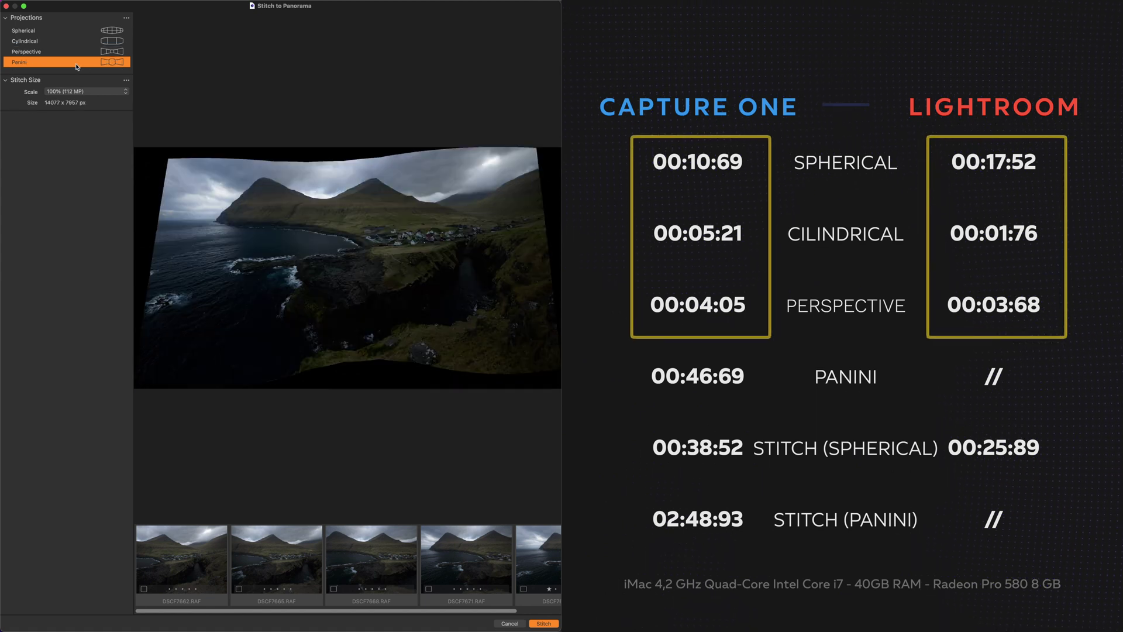
{"action": "left_click", "coordinate": [57, 33]}
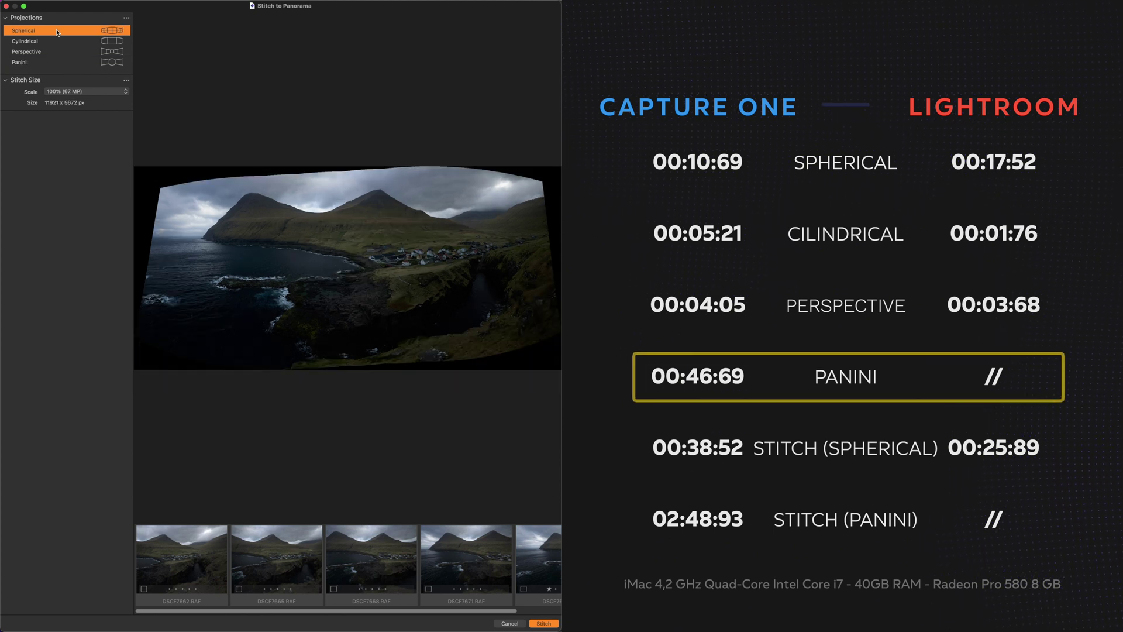
{"action": "left_click", "coordinate": [57, 42]}
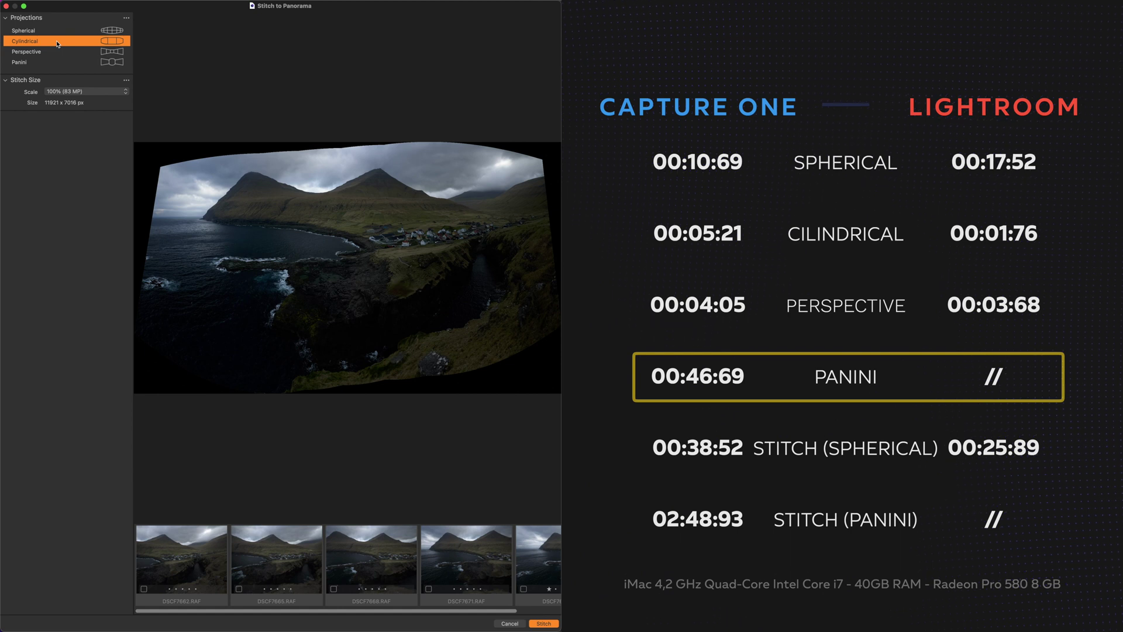
{"action": "left_click", "coordinate": [58, 54]}
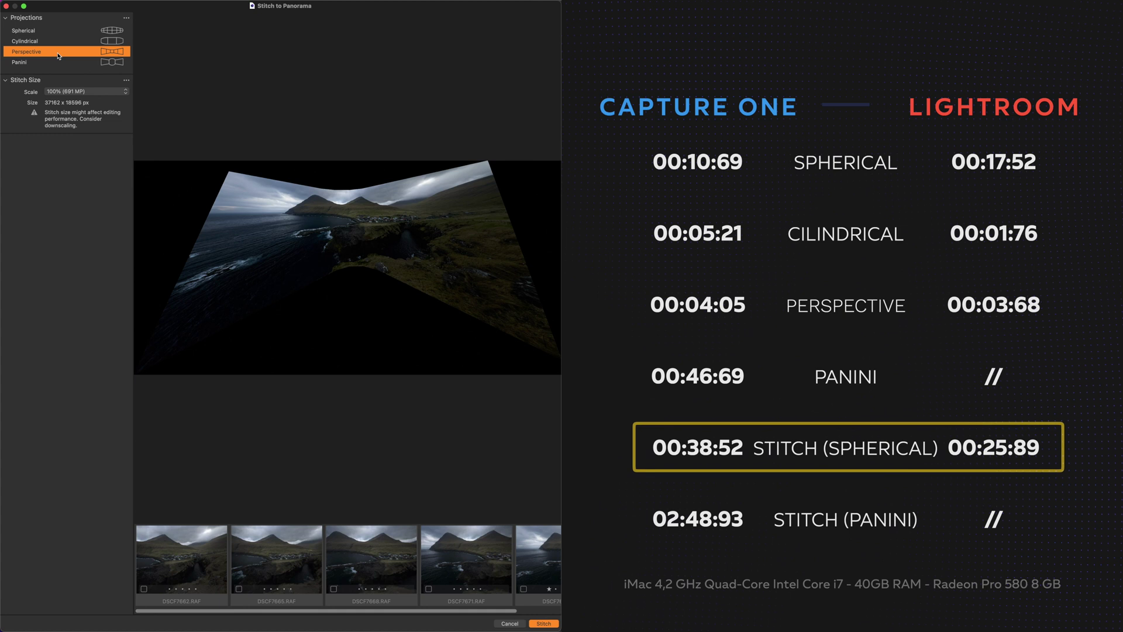
{"action": "left_click", "coordinate": [64, 64]}
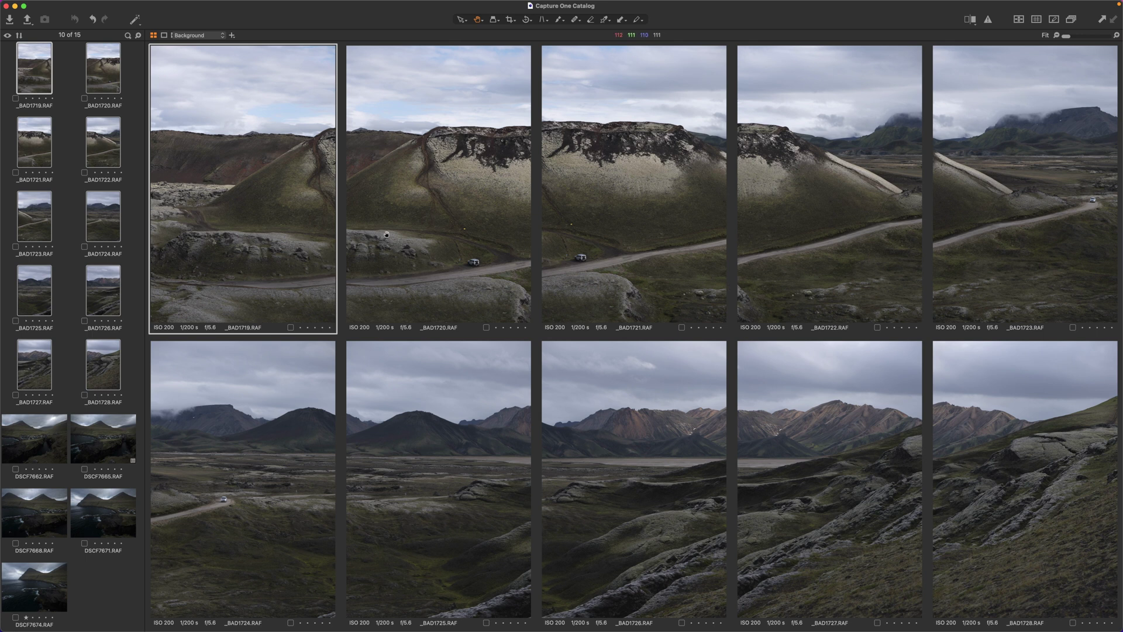
Open _BAD1719.RAF through _BAD1728.RAF in Stitch to Panorama and try the Cylindrical, Perspective and Panini projections
{"action": "right_click", "coordinate": [38, 74]}
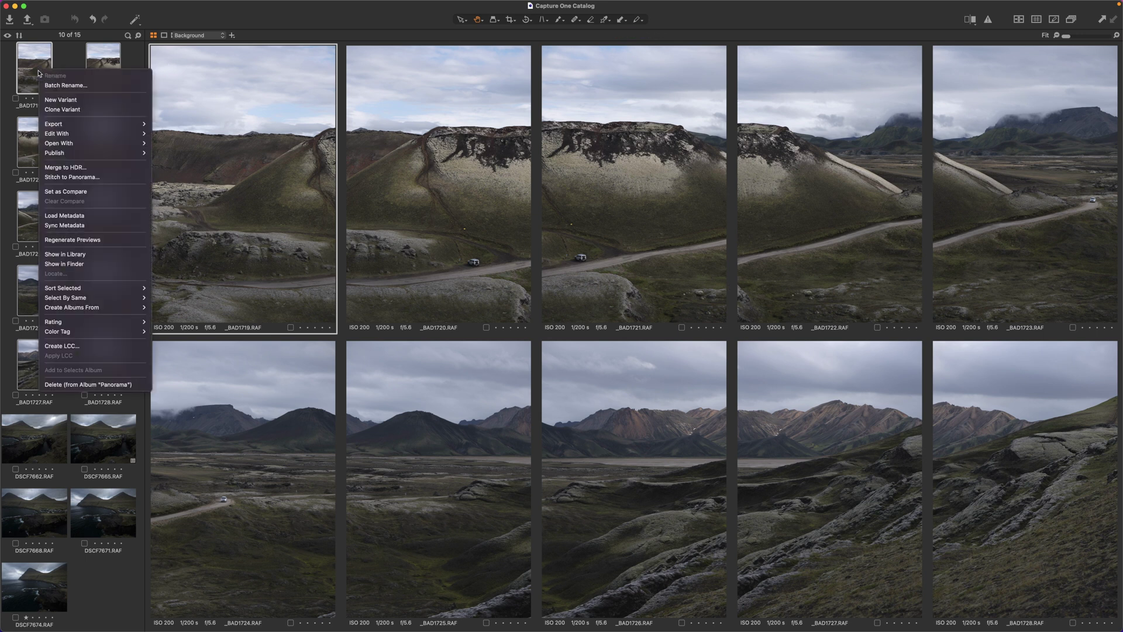
{"action": "left_click", "coordinate": [65, 178]}
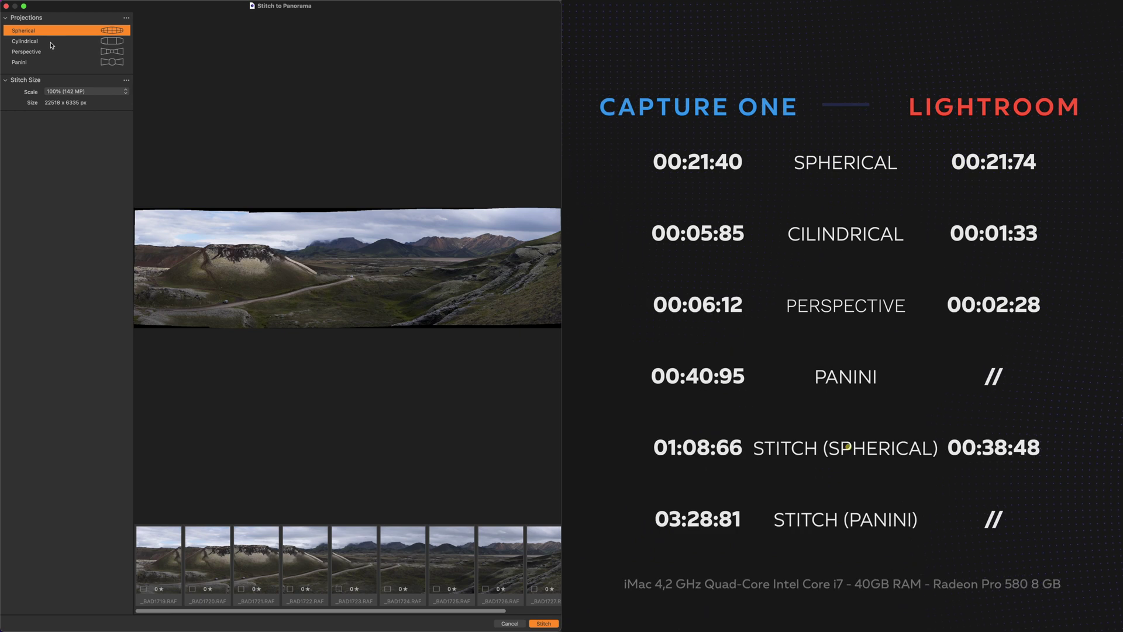
{"action": "left_click", "coordinate": [52, 42]}
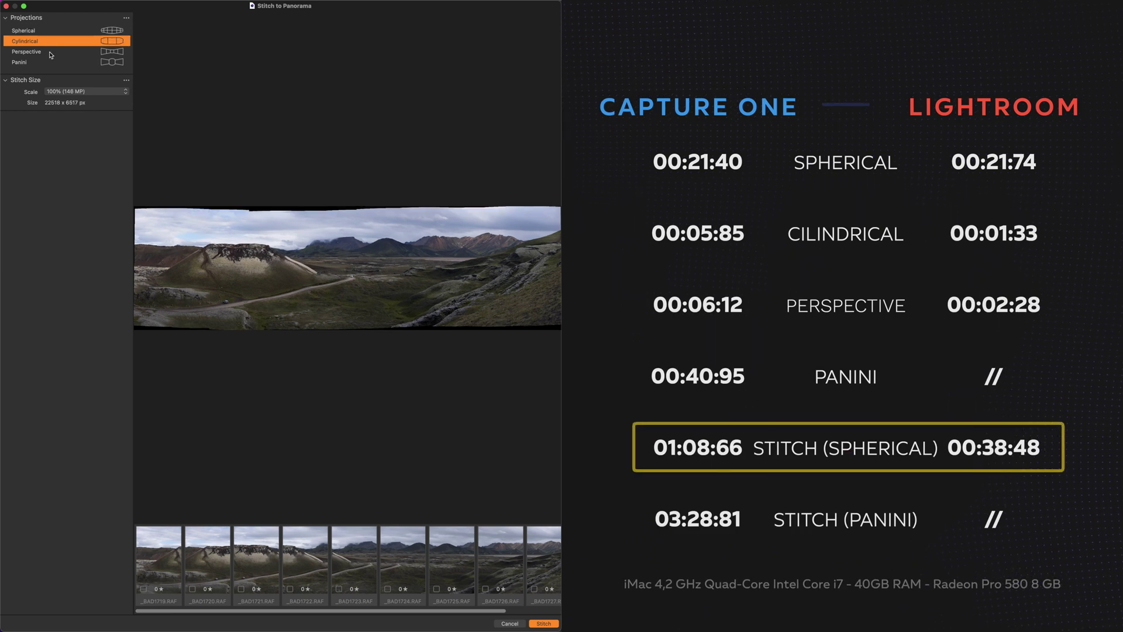
{"action": "left_click", "coordinate": [52, 54]}
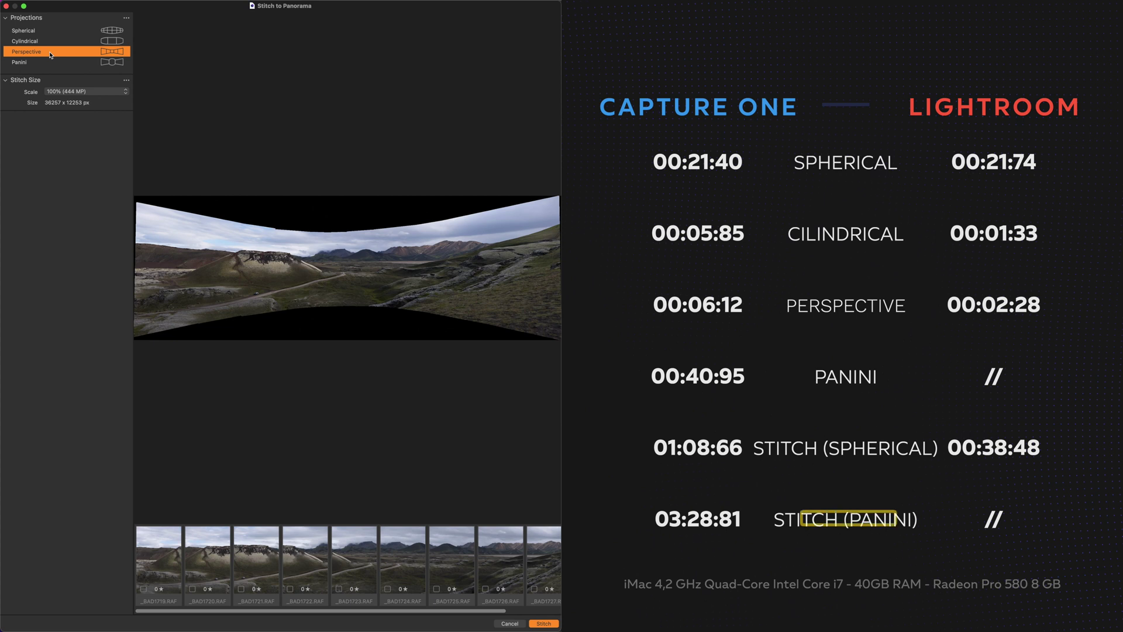
{"action": "left_click", "coordinate": [51, 65]}
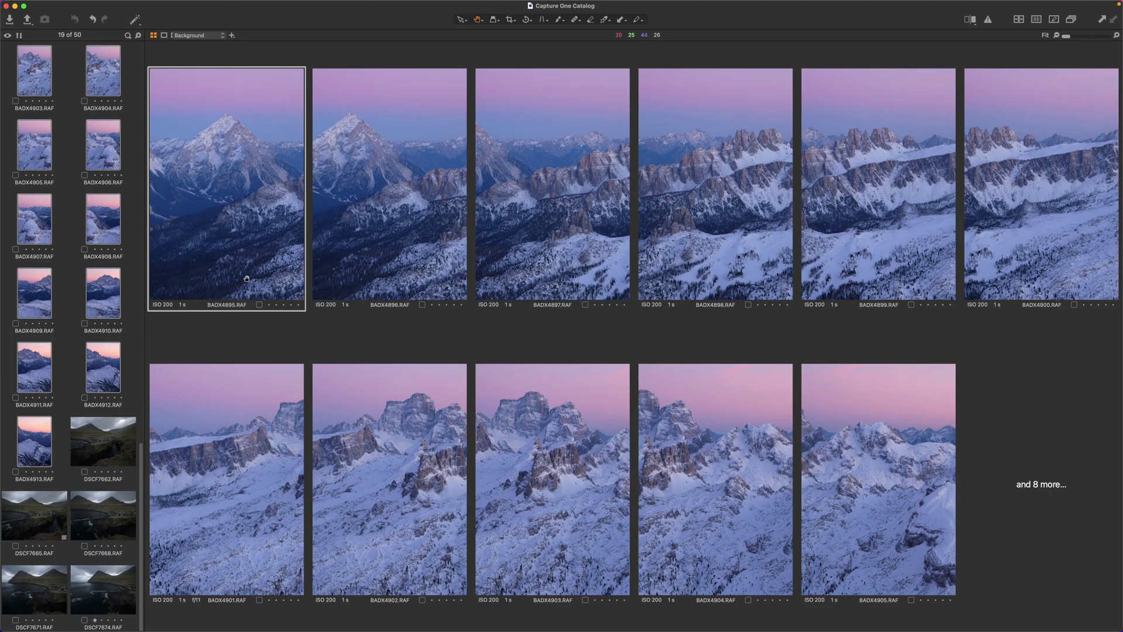
Open the snowy mountain photos BADX4895.RAF through BADX4913.RAF in Stitch to Panorama and choose the Spherical projection
{"action": "scroll", "coordinate": [61, 278], "scroll_direction": "up", "scroll_amount": 10}
{"action": "scroll", "coordinate": [49, 198], "scroll_direction": "up", "scroll_amount": 2}
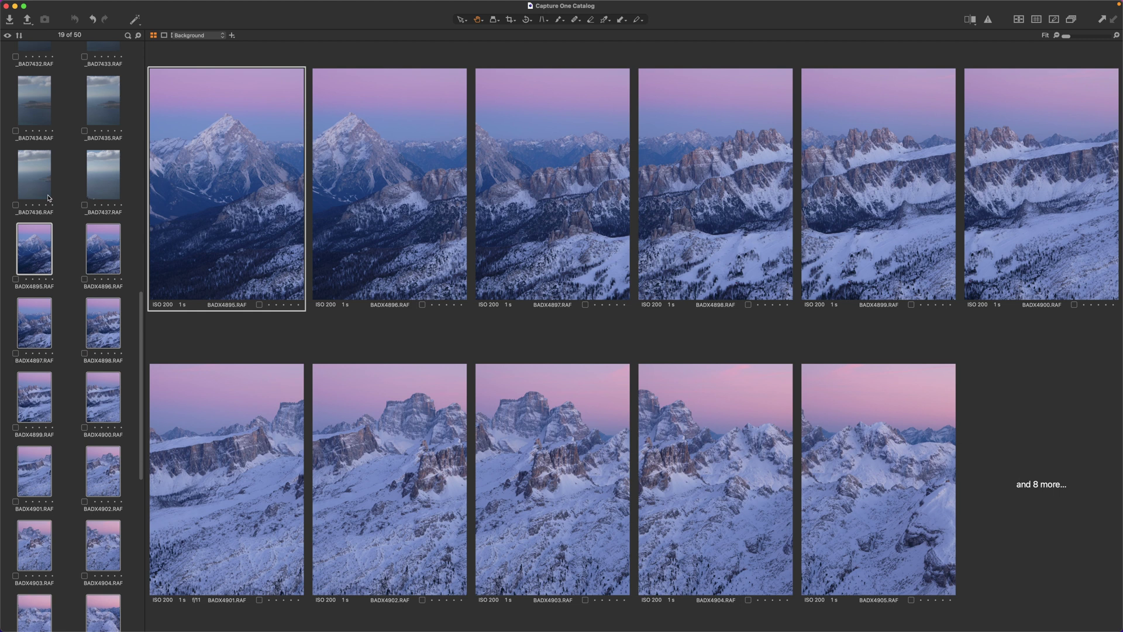
{"action": "scroll", "coordinate": [48, 198], "scroll_direction": "down", "scroll_amount": 2}
{"action": "right_click", "coordinate": [33, 113]}
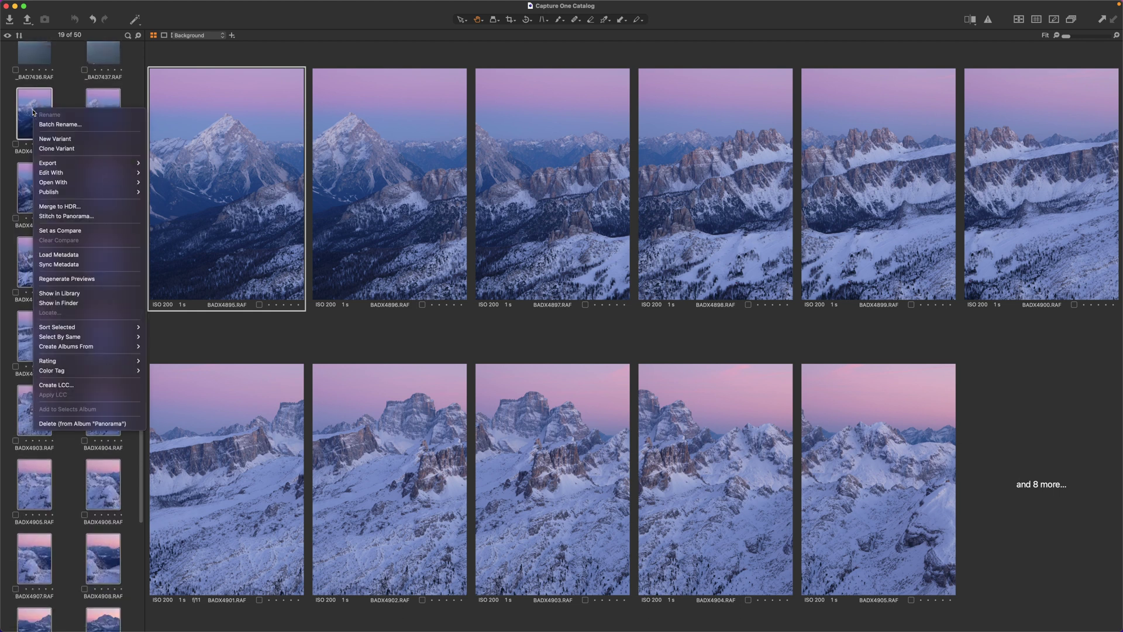
{"action": "left_click", "coordinate": [73, 217]}
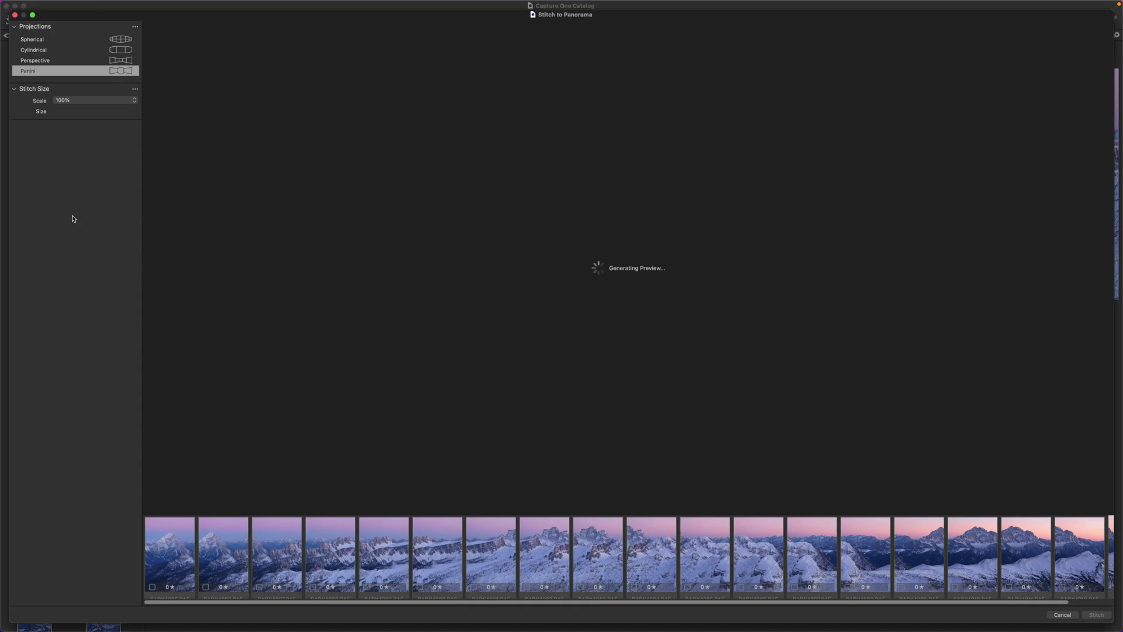
{"action": "left_click", "coordinate": [106, 41]}
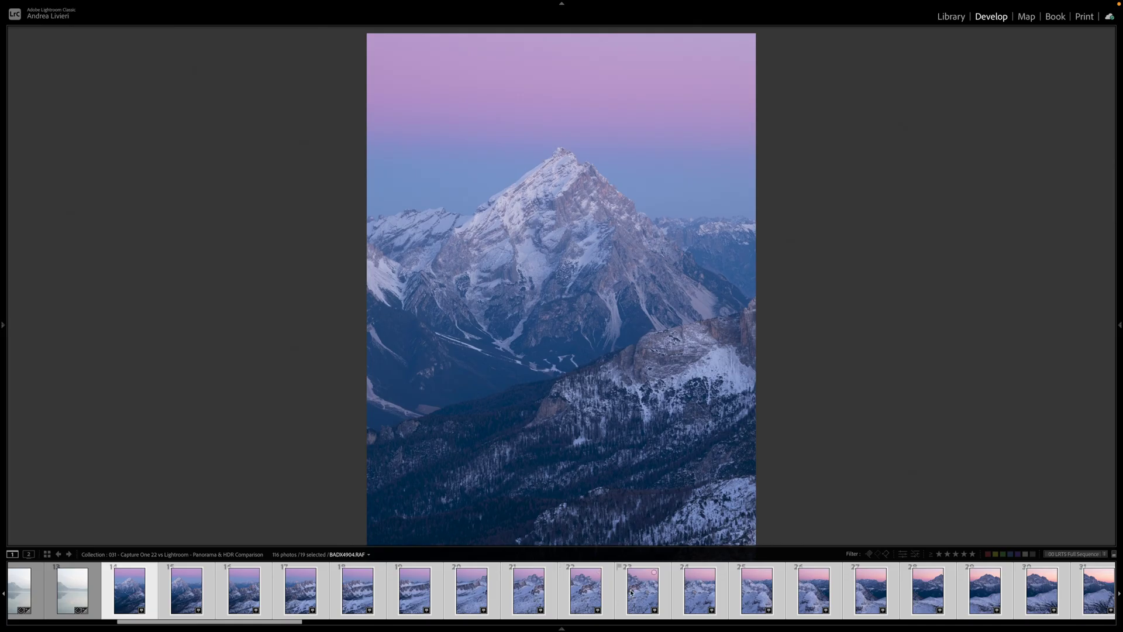
In Lightroom Classic, start a panorama merge of the selected snowy mountain photos
{"action": "right_click", "coordinate": [631, 593]}
{"action": "left_click", "coordinate": [965, 425]}
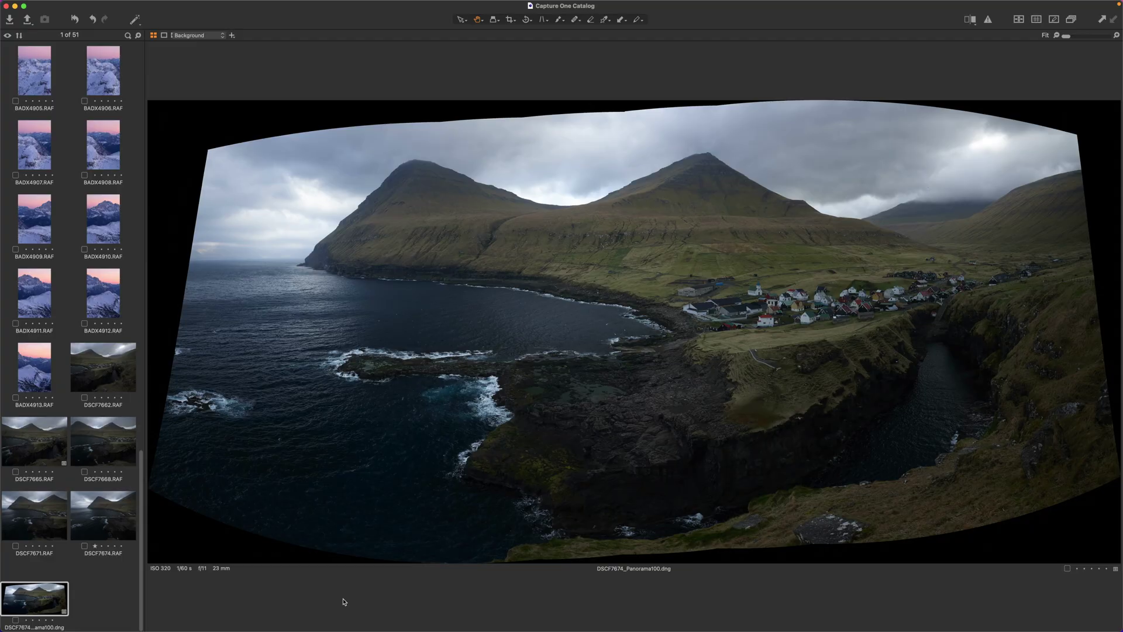
In Capture One, inspect the coastline, village and gorge of DSCF7674_Panorama100.dng at 100%
{"action": "left_click", "coordinate": [409, 378]}
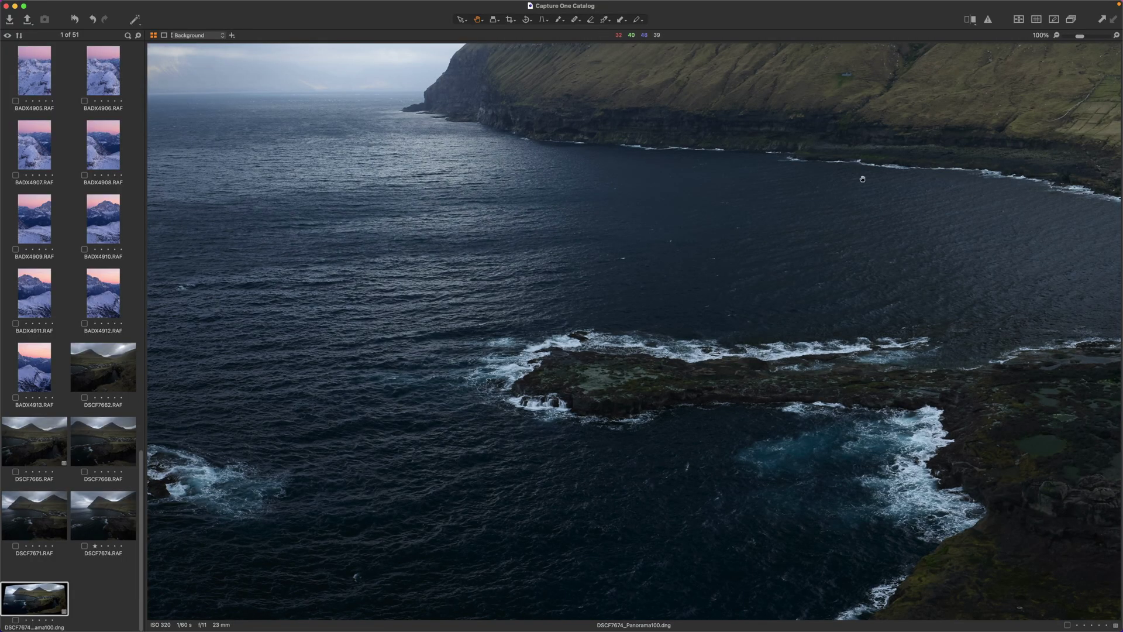
{"action": "left_click", "coordinate": [898, 258]}
{"action": "left_click", "coordinate": [571, 393]}
{"action": "left_click_drag", "start_coordinate": [571, 393], "coordinate": [349, 358]}
{"action": "left_click_drag", "start_coordinate": [1043, 488], "coordinate": [534, 428]}
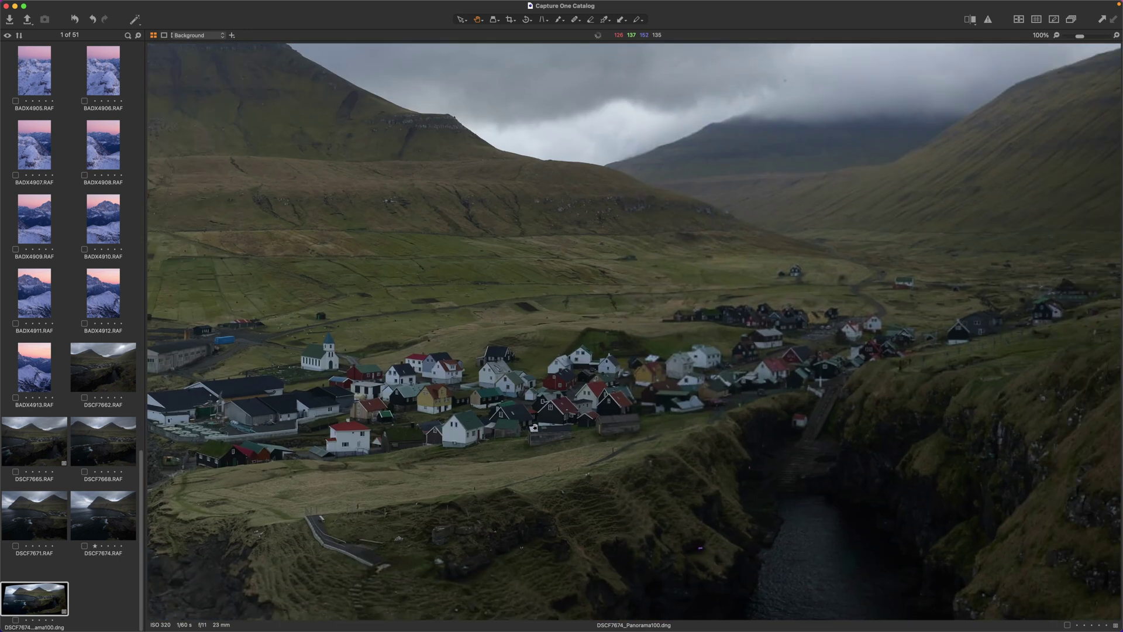
{"action": "left_click_drag", "start_coordinate": [594, 527], "coordinate": [827, 317]}
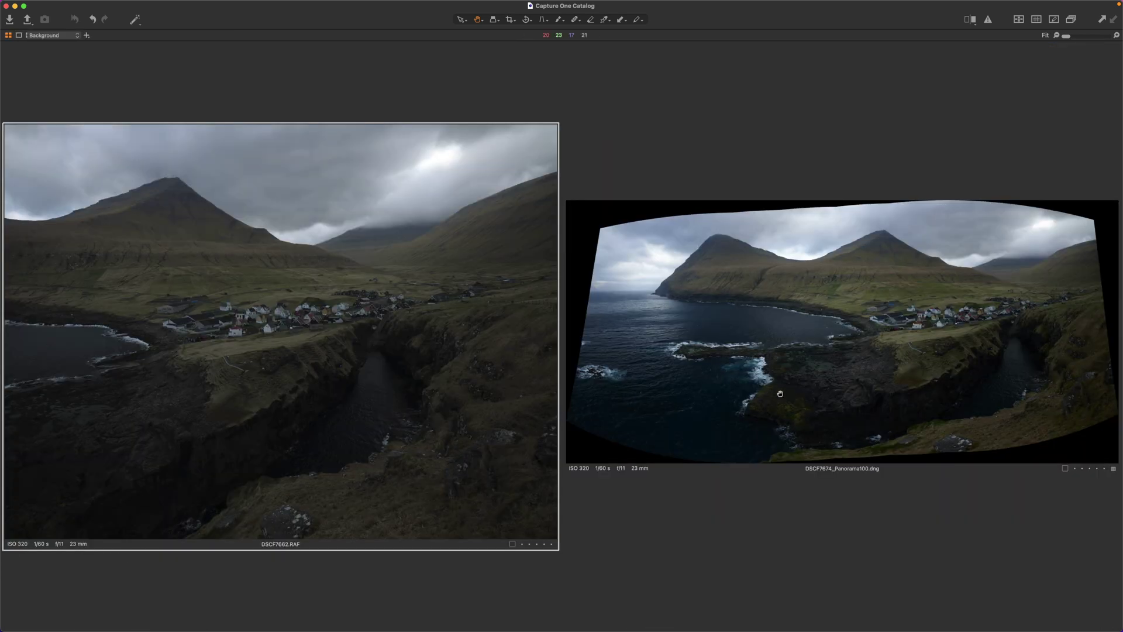
Compare the village area in DSCF7662.RAF and DSCF7674_Panorama100.dng side by side at 67%, framing both views alike
{"action": "left_click", "coordinate": [888, 340]}
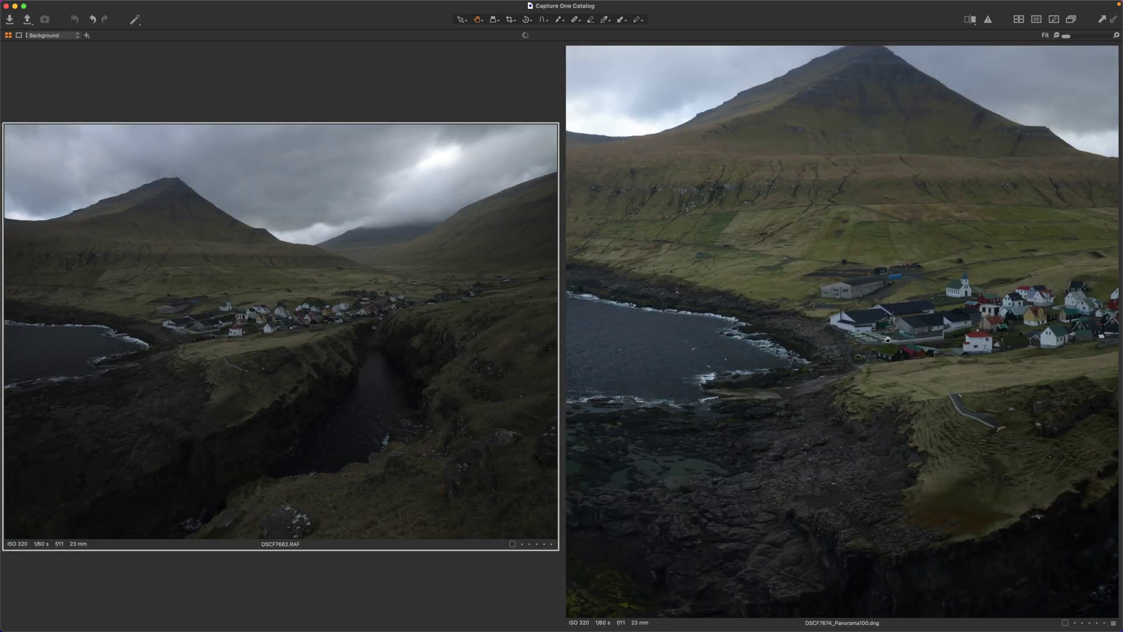
{"action": "left_click", "coordinate": [260, 316]}
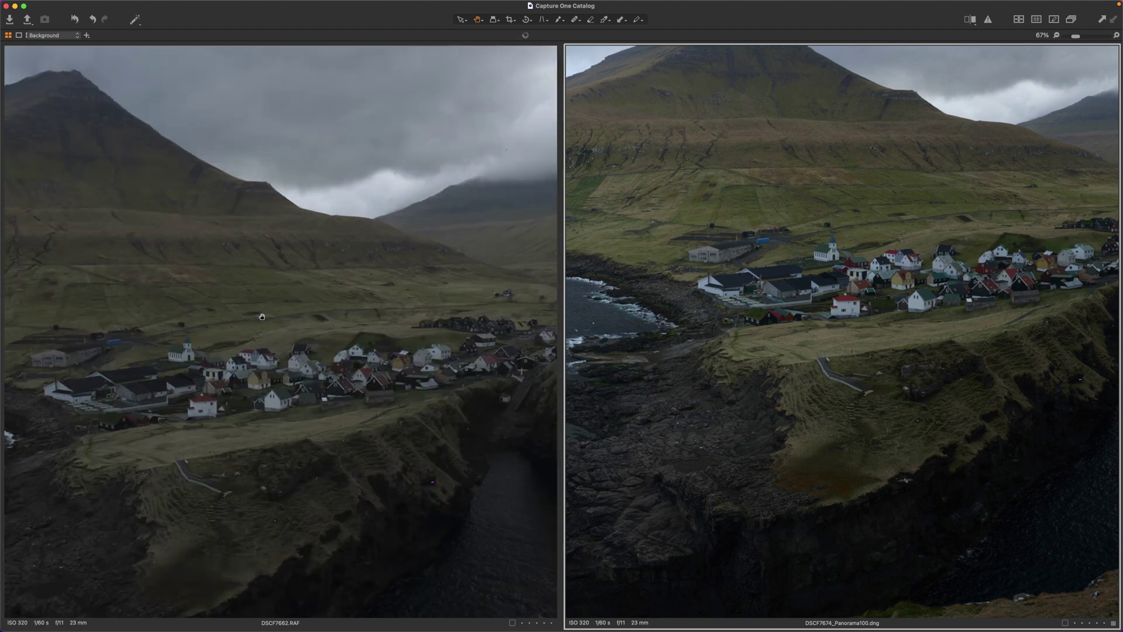
{"action": "left_click", "coordinate": [462, 418]}
{"action": "left_click", "coordinate": [295, 325]}
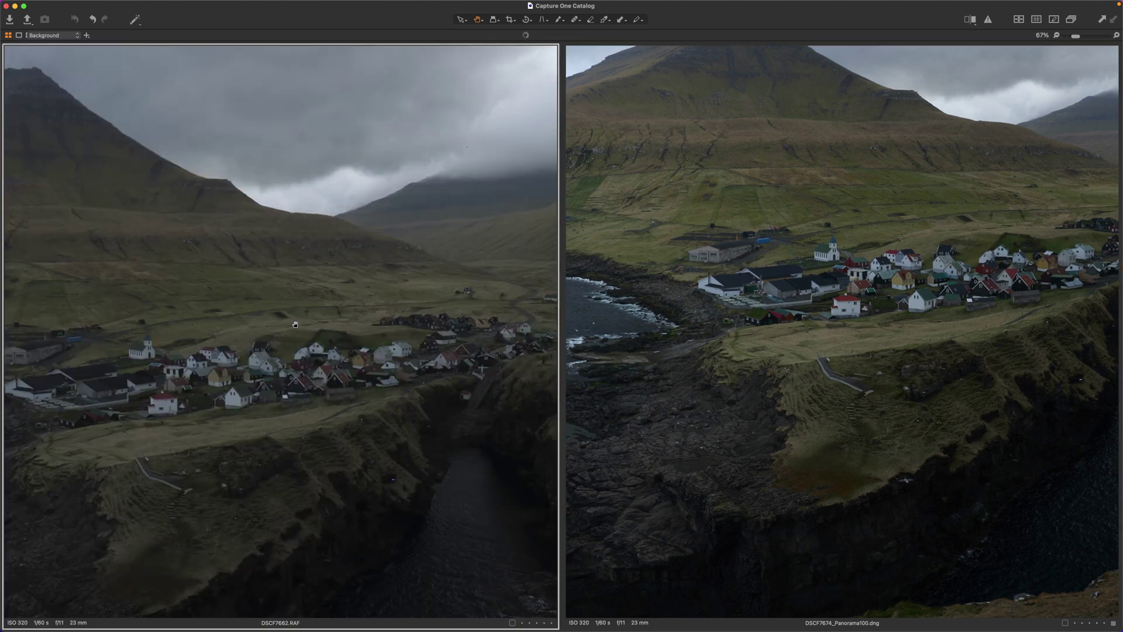
{"action": "left_click_drag", "start_coordinate": [274, 399], "coordinate": [304, 356]}
{"action": "left_click", "coordinate": [871, 391]}
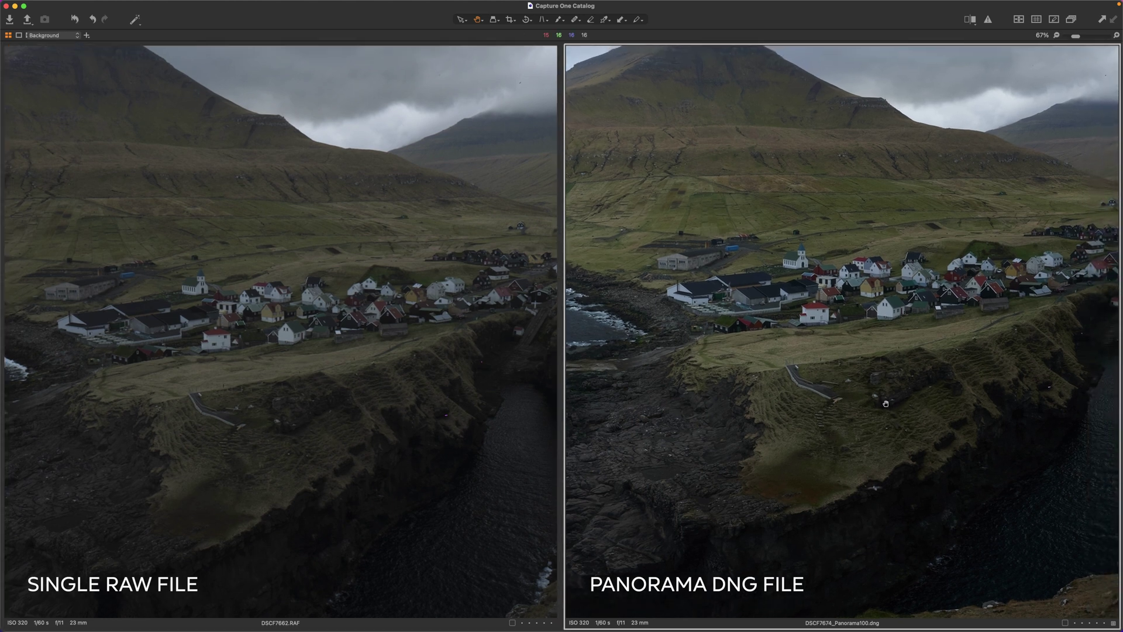
Magnify DSCF7662.RAF and DSCF7674_Panorama100.dng to compare the detail of the village houses
{"action": "scroll", "coordinate": [851, 370], "scroll_direction": "up", "scroll_amount": 5}
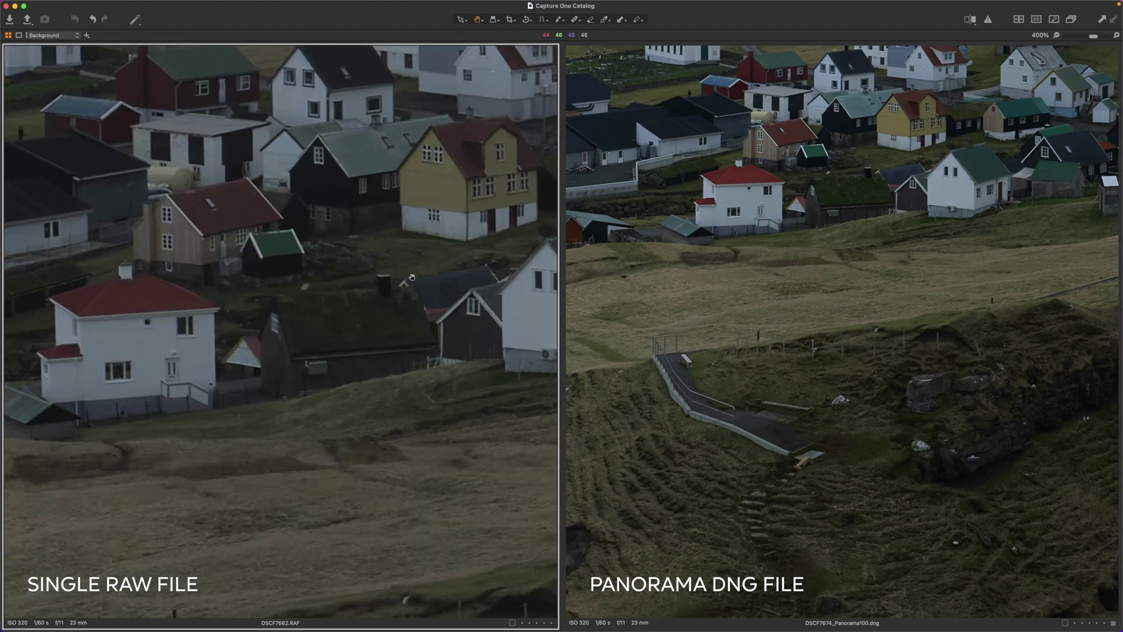
{"action": "scroll", "coordinate": [764, 261], "scroll_direction": "up", "scroll_amount": 3}
{"action": "scroll", "coordinate": [764, 261], "scroll_direction": "down", "scroll_amount": 2}
{"action": "left_click_drag", "start_coordinate": [974, 383], "coordinate": [913, 381]}
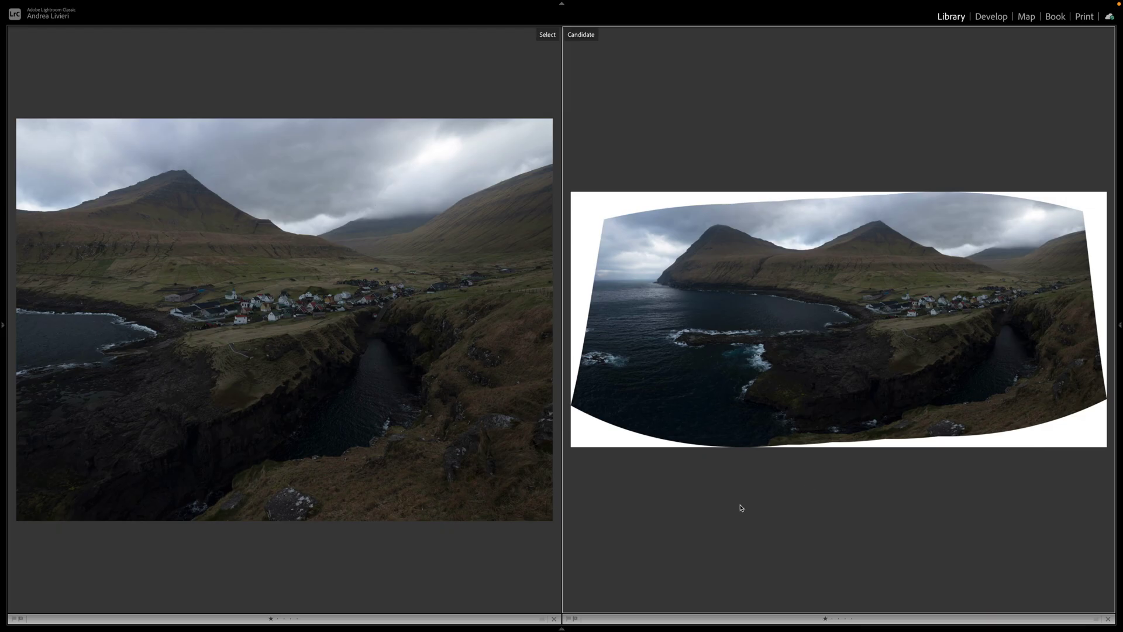
In Lightroom Classic, compare the single raw photo and the panorama DNG at 400% around the white house with the red roof
{"action": "left_click", "coordinate": [933, 314]}
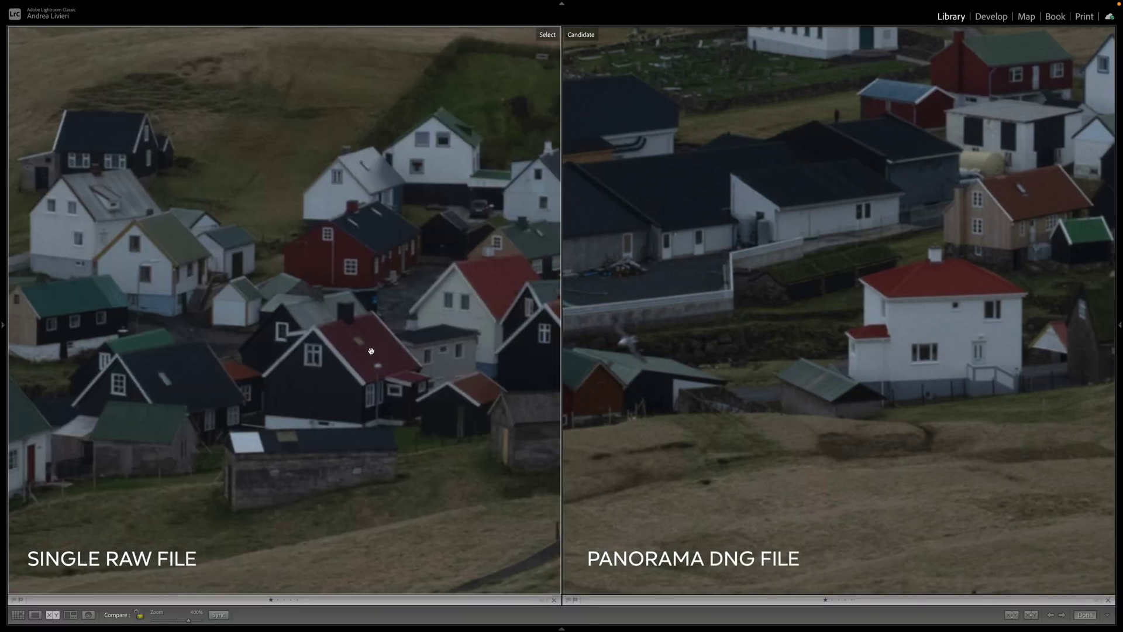
{"action": "left_click_drag", "start_coordinate": [371, 351], "coordinate": [525, 316]}
{"action": "left_click_drag", "start_coordinate": [326, 369], "coordinate": [359, 311]}
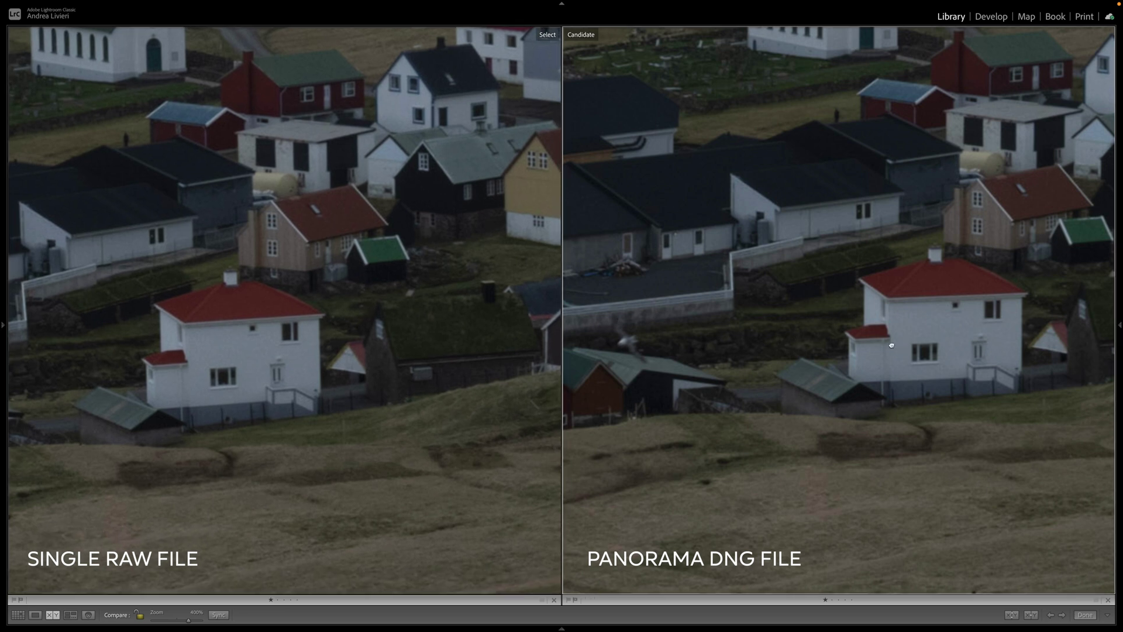
{"action": "left_click_drag", "start_coordinate": [891, 345], "coordinate": [751, 356]}
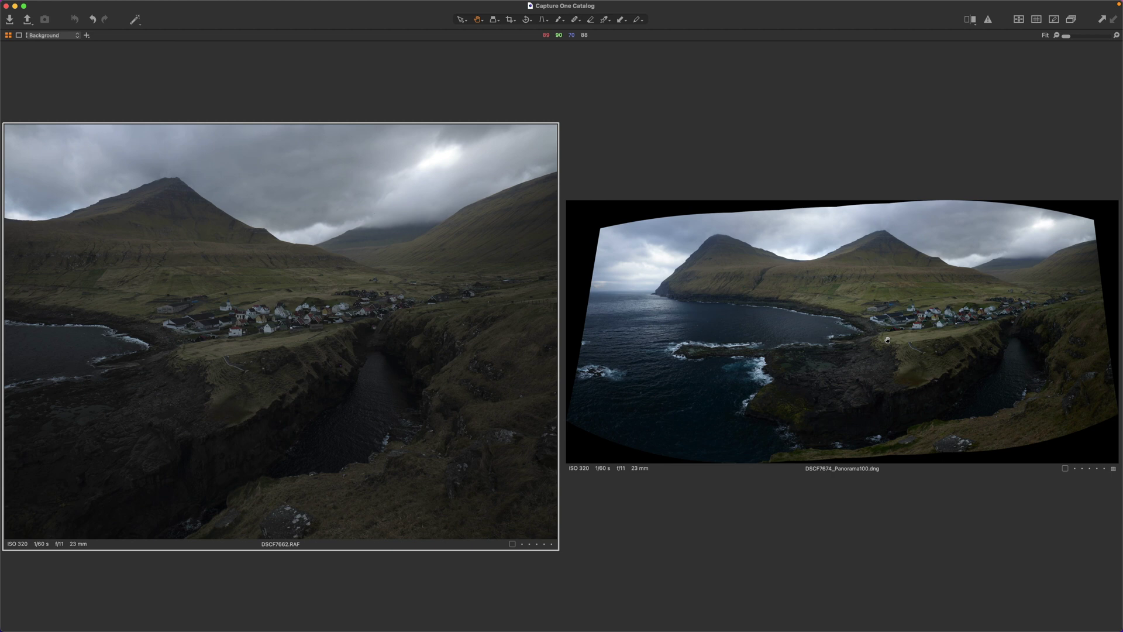
In Capture One, try the Fujifilm ACROS and Fujifilm CLASSIC CHROME curves on DSCF7674_Panorama100.dng
{"action": "key", "text": "ctrl+super+f"}
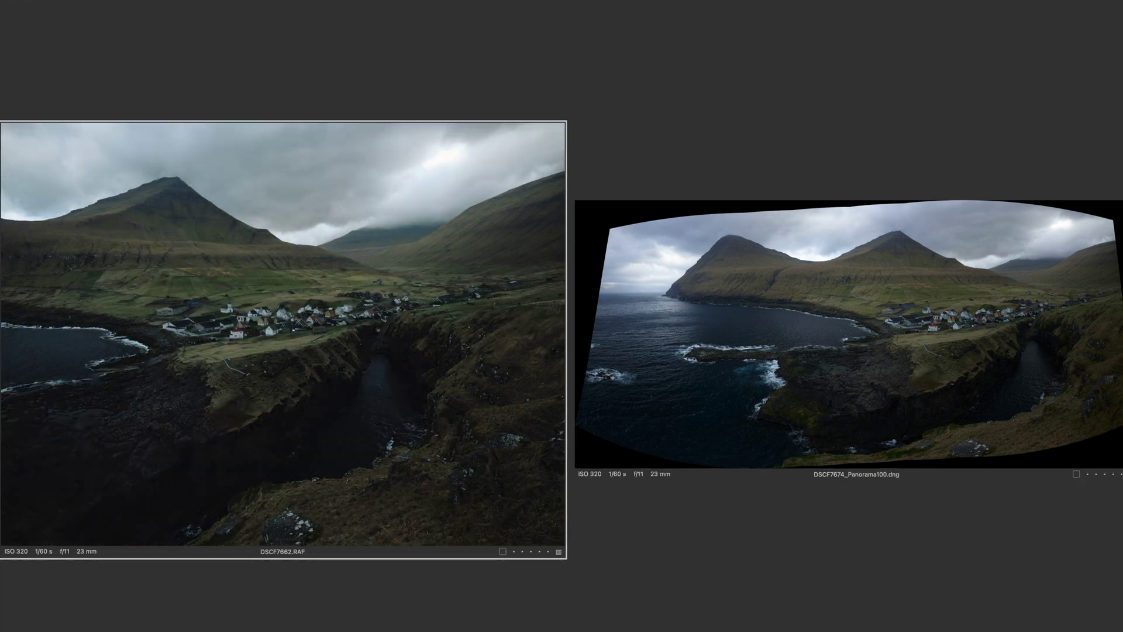
{"action": "left_click", "coordinate": [848, 334]}
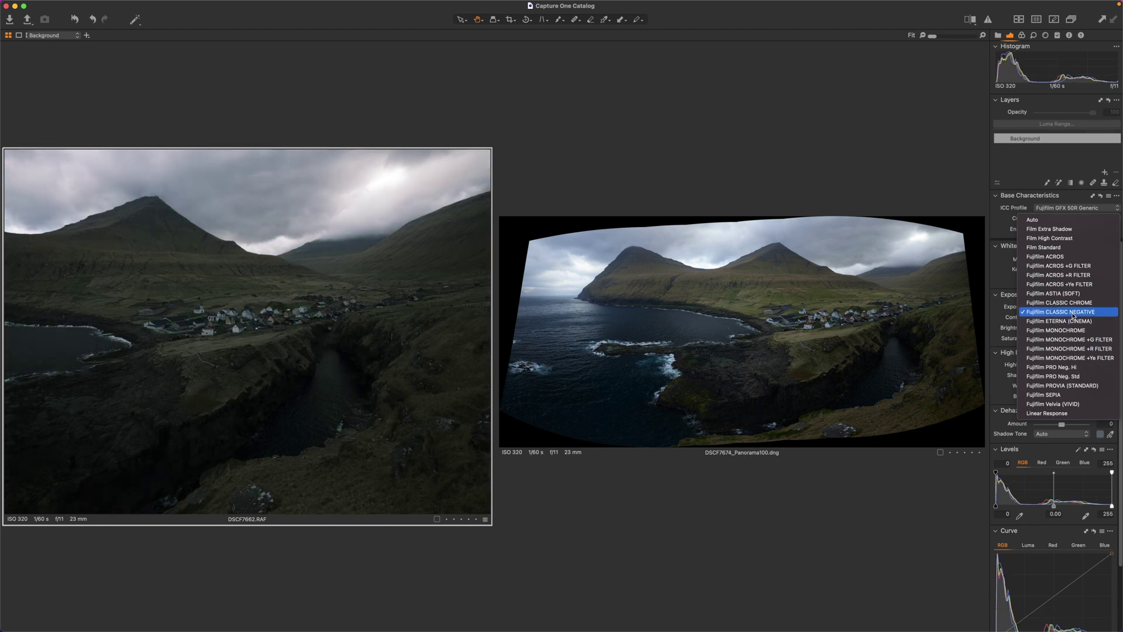
{"action": "left_click", "coordinate": [843, 316]}
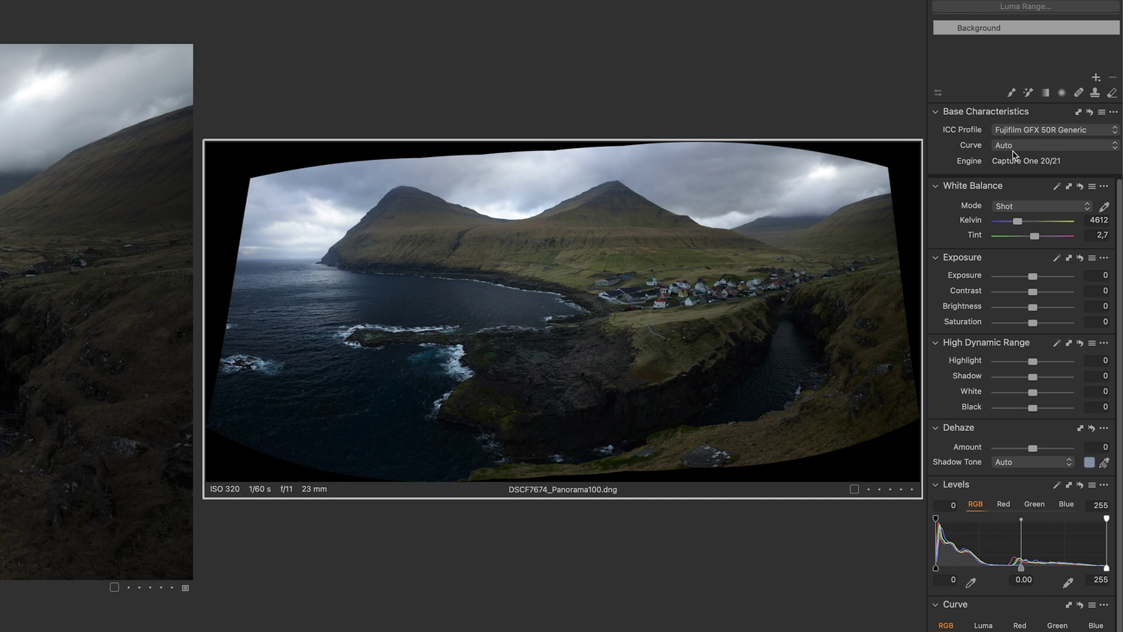
{"action": "left_click", "coordinate": [1013, 147]}
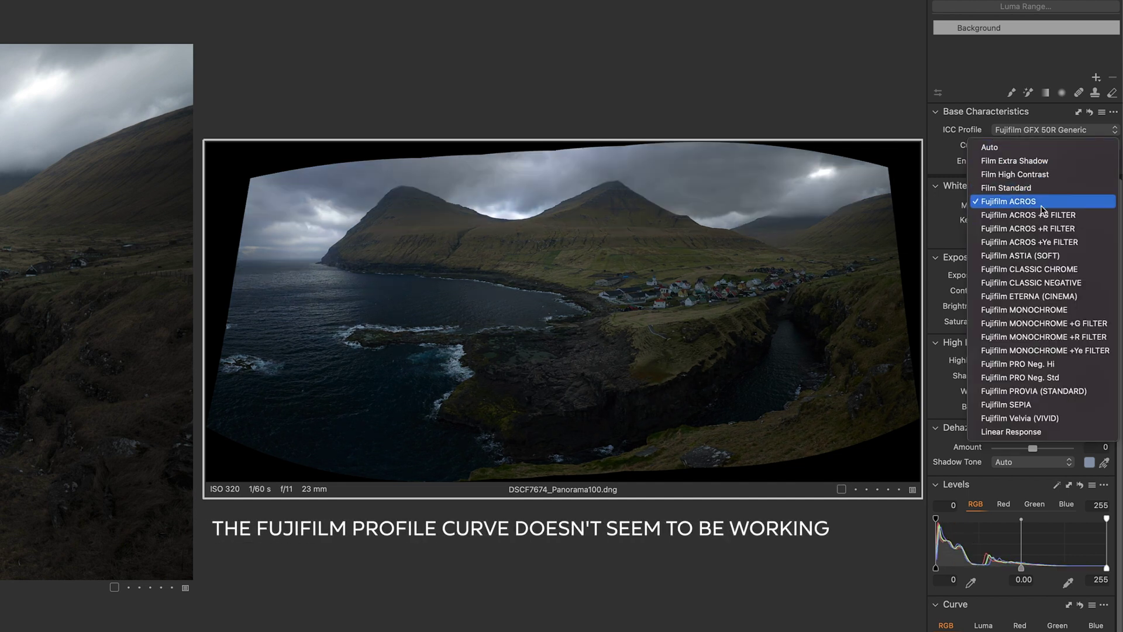
{"action": "left_click", "coordinate": [1050, 269]}
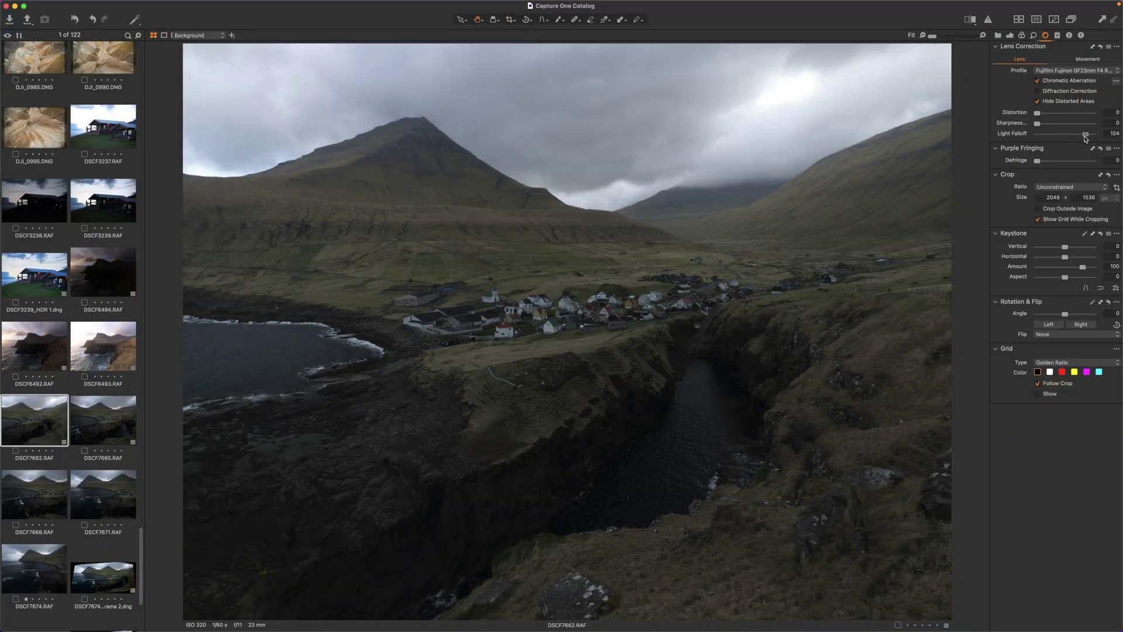
Go through the lens corrections of the panorama source raws and raise the Light Falloff correction on DSCF7674.RAF
{"action": "key", "text": "Right"}
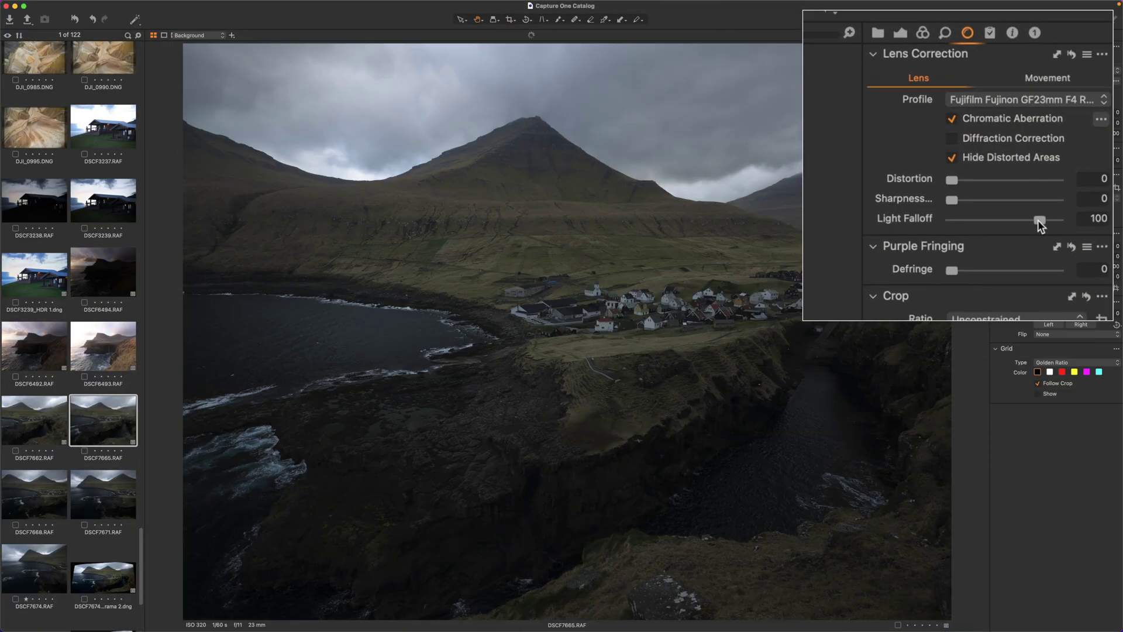
{"action": "key", "text": "Right"}
{"action": "left_click", "coordinate": [100, 502]}
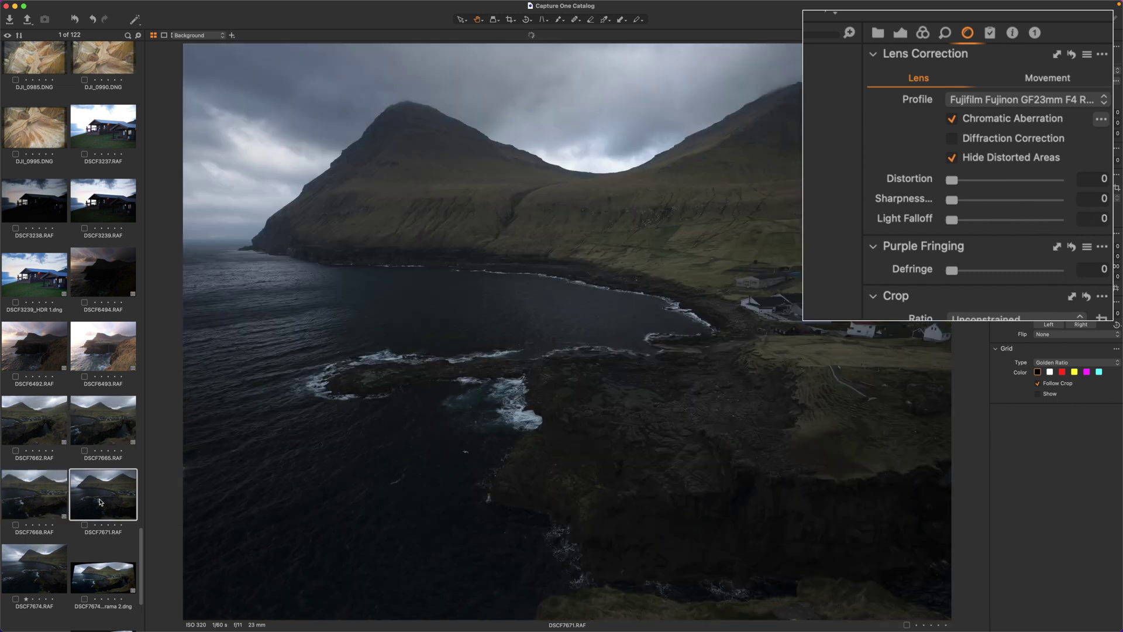
{"action": "key", "text": "Right"}
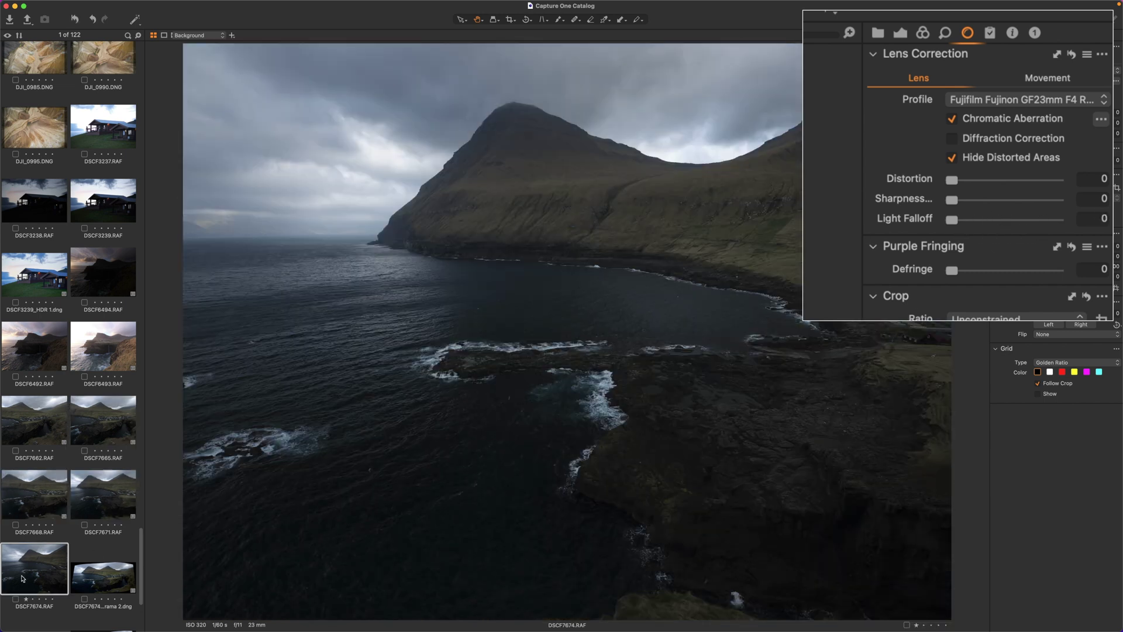
{"action": "left_click_drag", "start_coordinate": [963, 221], "coordinate": [1044, 222]}
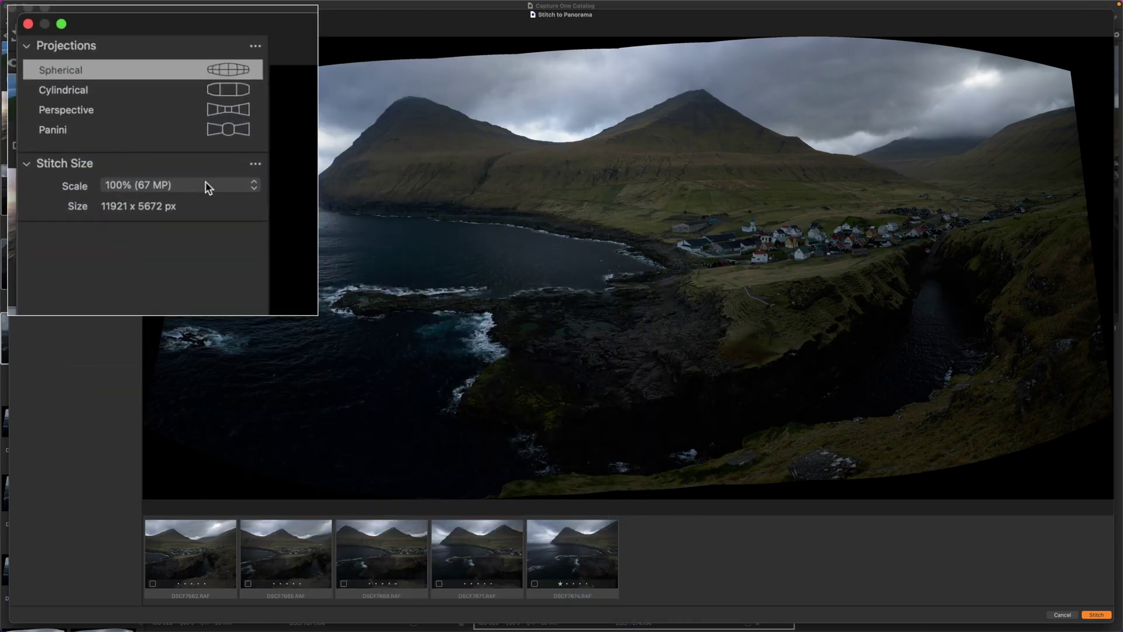
Set the stitch scale of the Spherical panorama to 75% (37 MP)
{"action": "left_click", "coordinate": [205, 186]}
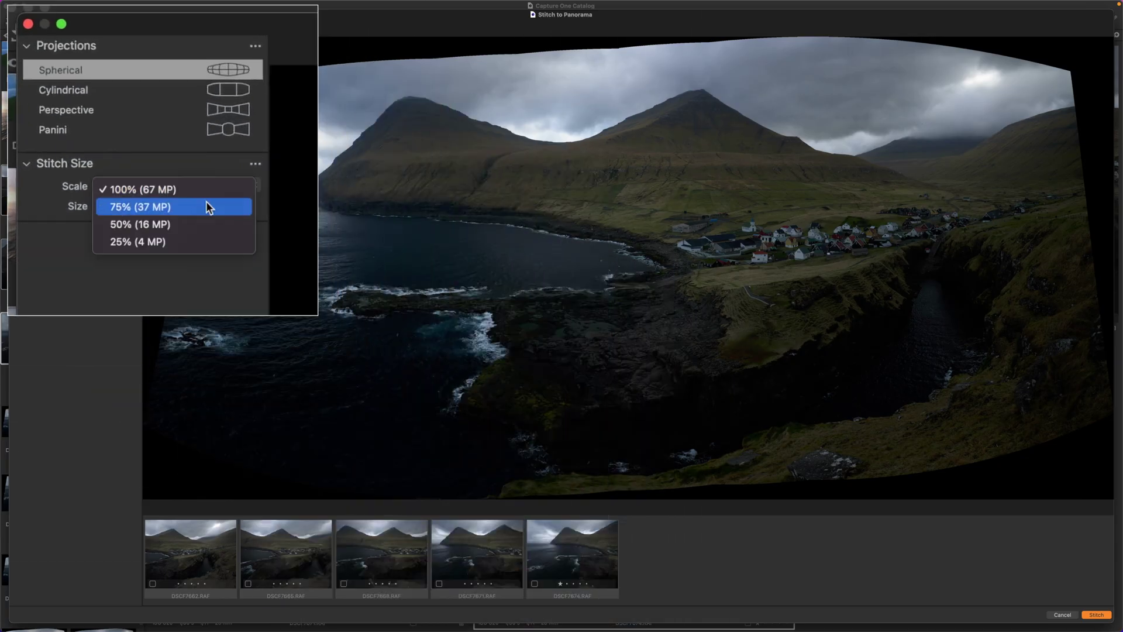
{"action": "left_click", "coordinate": [206, 207]}
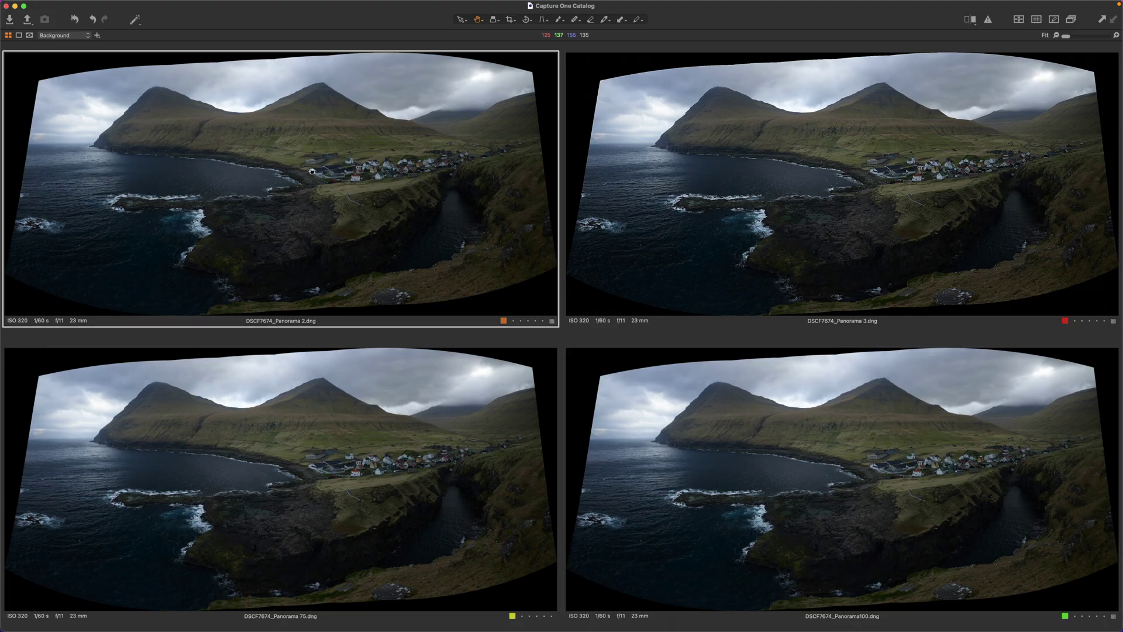
Enlarge Panorama 2, Panorama 3, Panorama 75 and Panorama100 of DSCF7674 to 100% side by side and centre the views on the village
{"action": "left_click", "coordinate": [346, 171]}
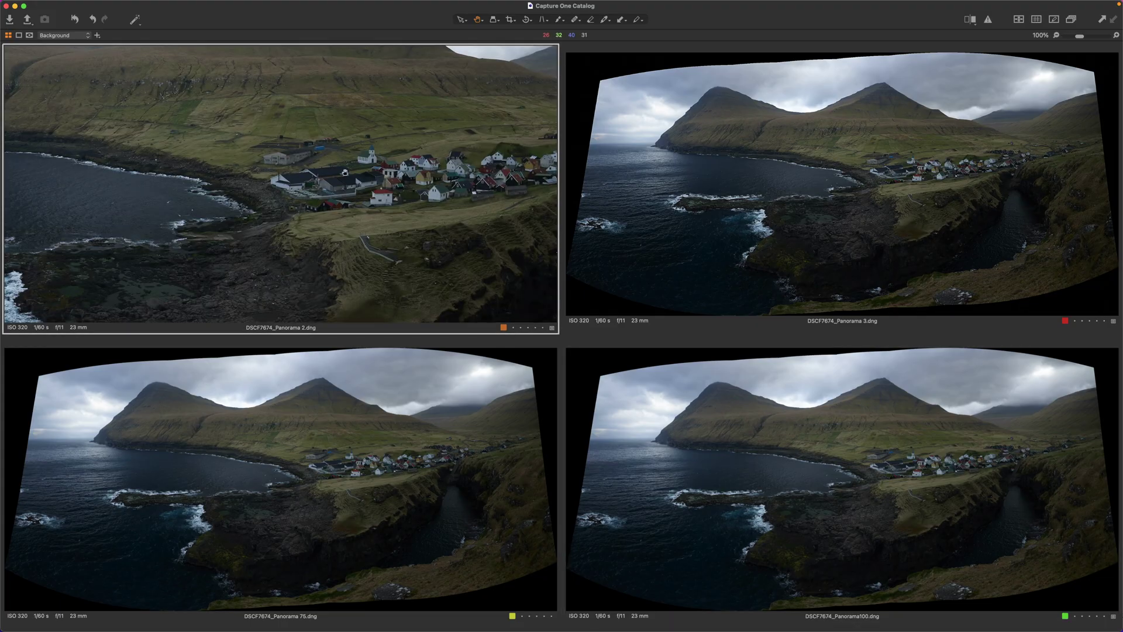
{"action": "left_click", "coordinate": [795, 199]}
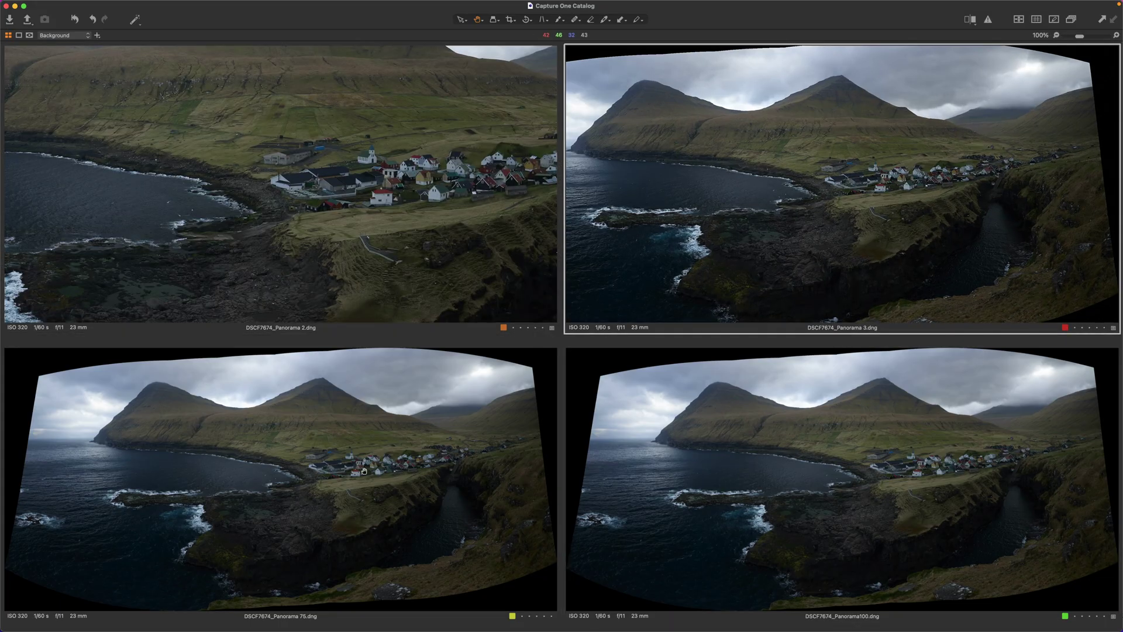
{"action": "left_click", "coordinate": [364, 471]}
{"action": "left_click", "coordinate": [860, 489]}
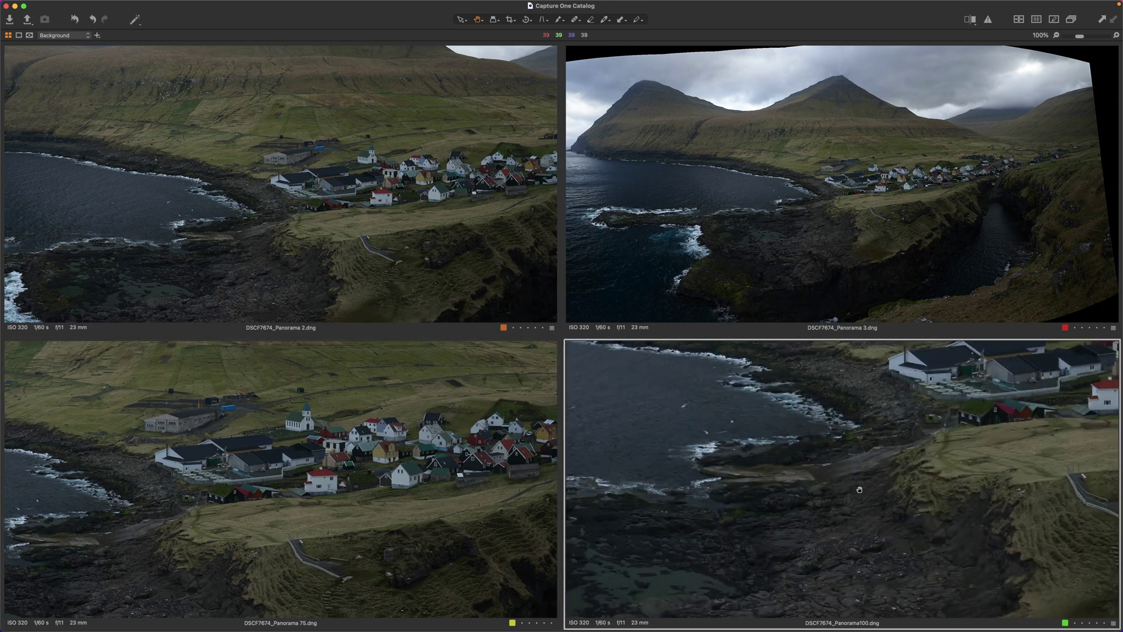
{"action": "left_click_drag", "start_coordinate": [859, 490], "coordinate": [761, 530]}
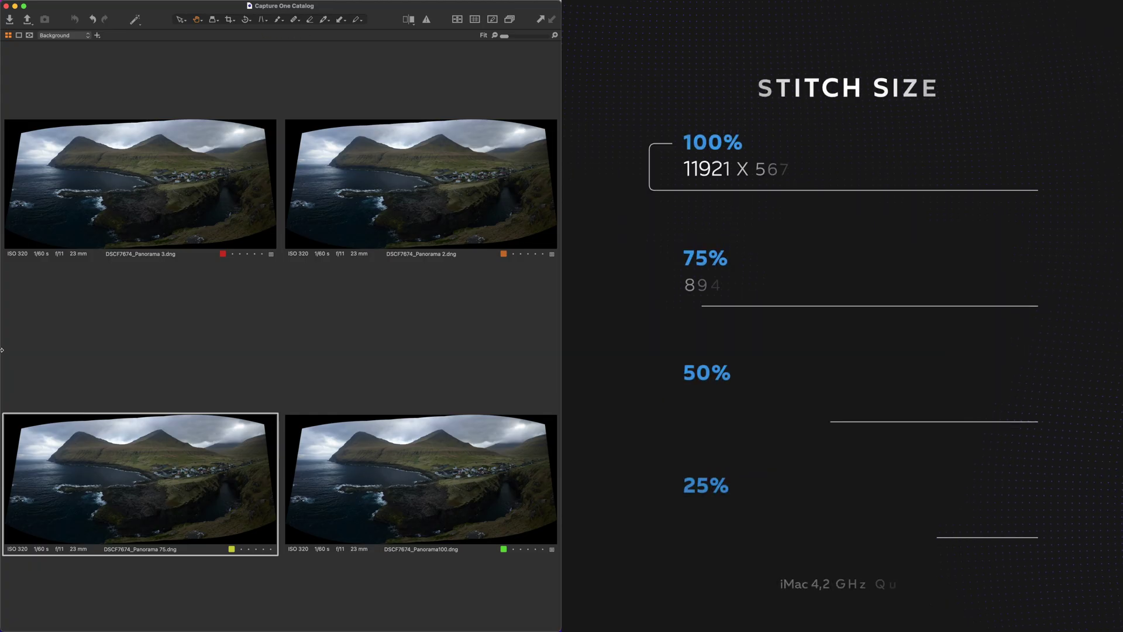
Compare the village detail of the 25%, 50%, 75% and 100% stitches, each magnified to 100%
{"action": "left_click", "coordinate": [164, 180]}
{"action": "left_click", "coordinate": [440, 178]}
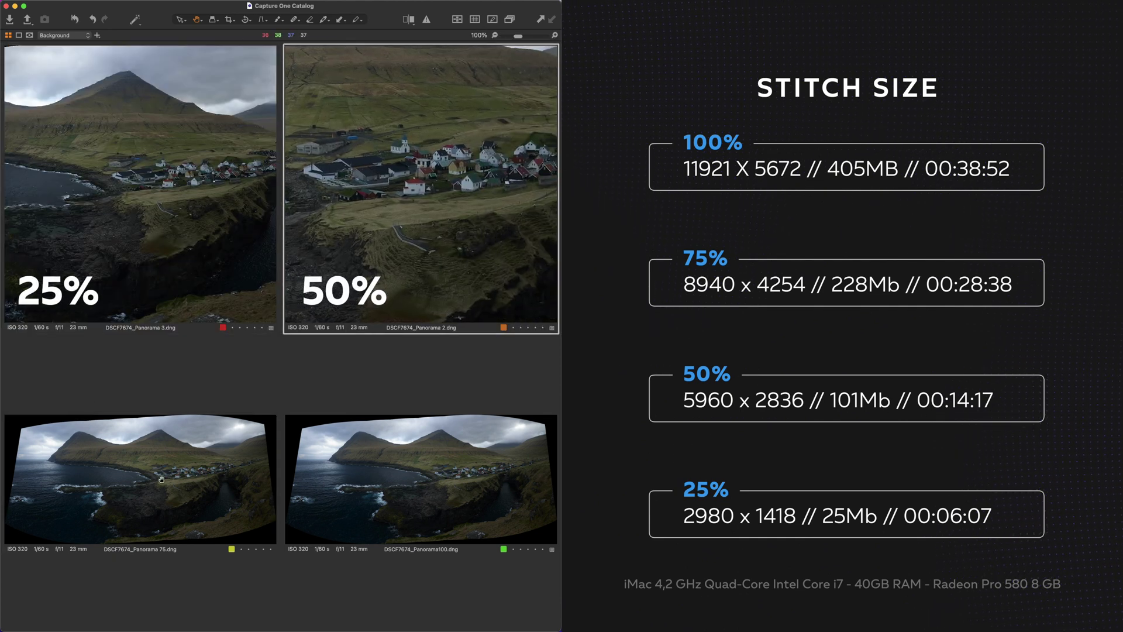
{"action": "left_click", "coordinate": [144, 484]}
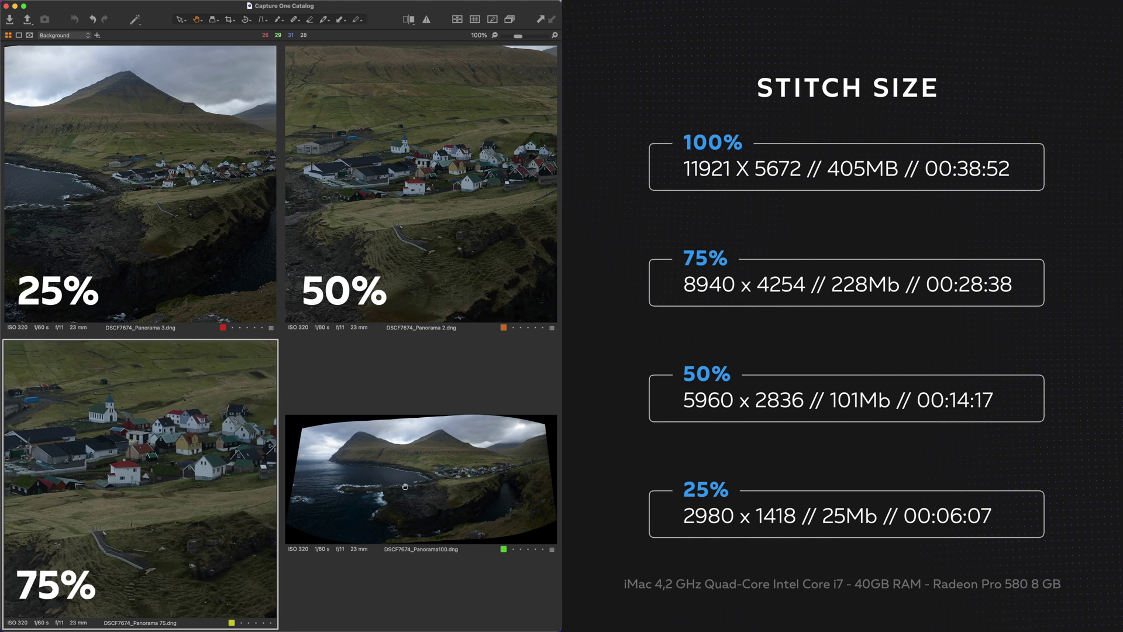
{"action": "left_click", "coordinate": [475, 476]}
{"action": "left_click_drag", "start_coordinate": [555, 469], "coordinate": [555, 465]}
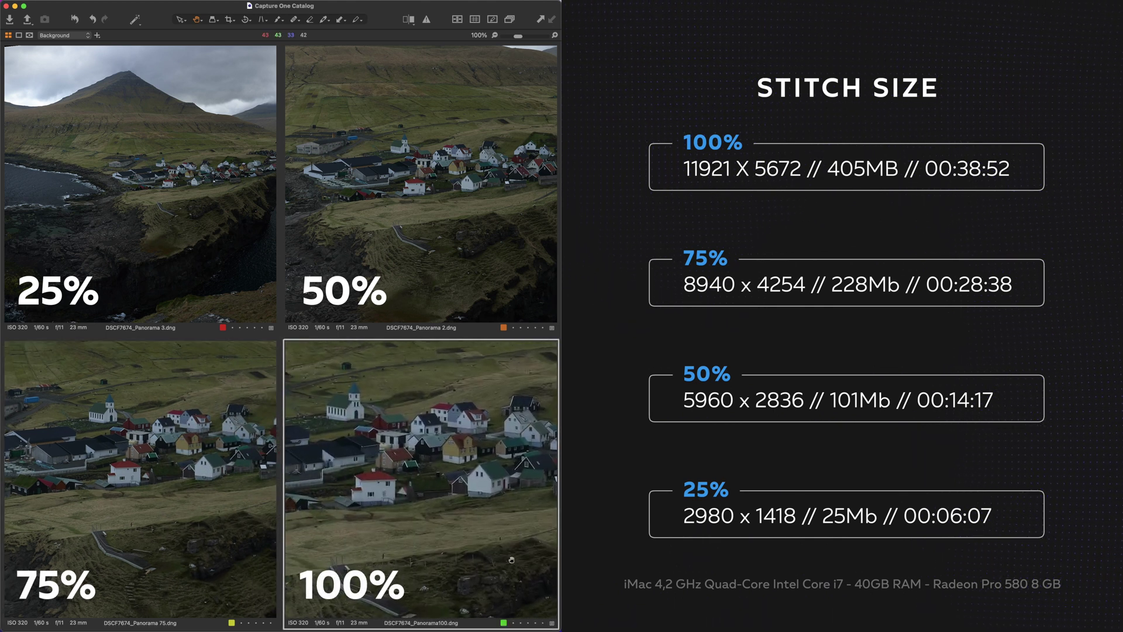
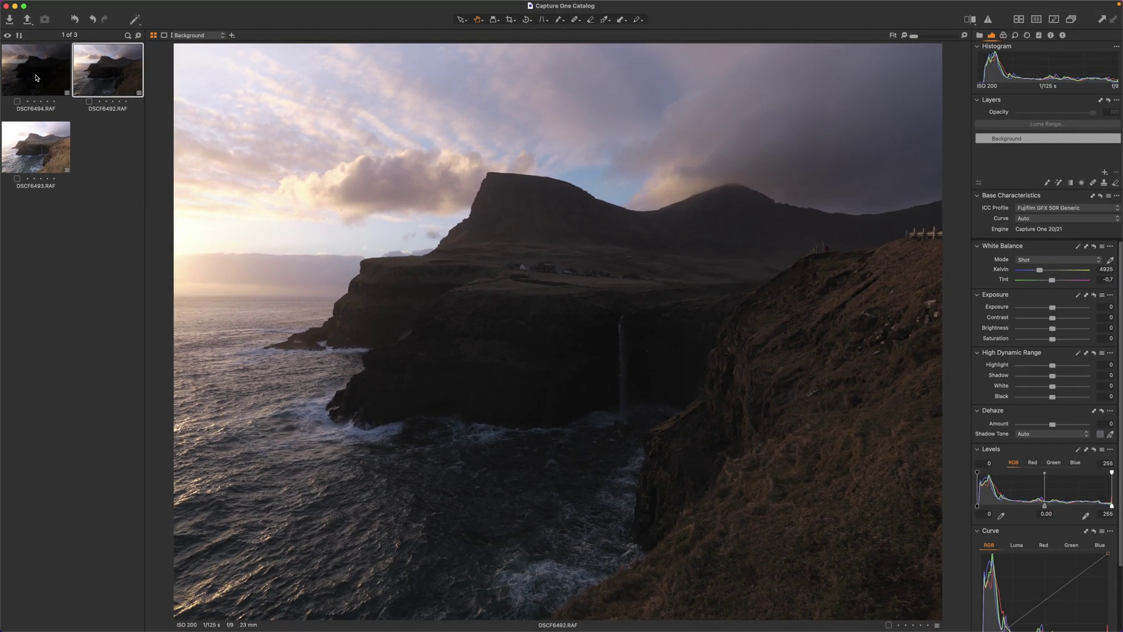
View the bracketed coastal exposures DSCF6494.RAF, DSCF6492.RAF and DSCF6493.RAF one after another
{"action": "left_click", "coordinate": [64, 142]}
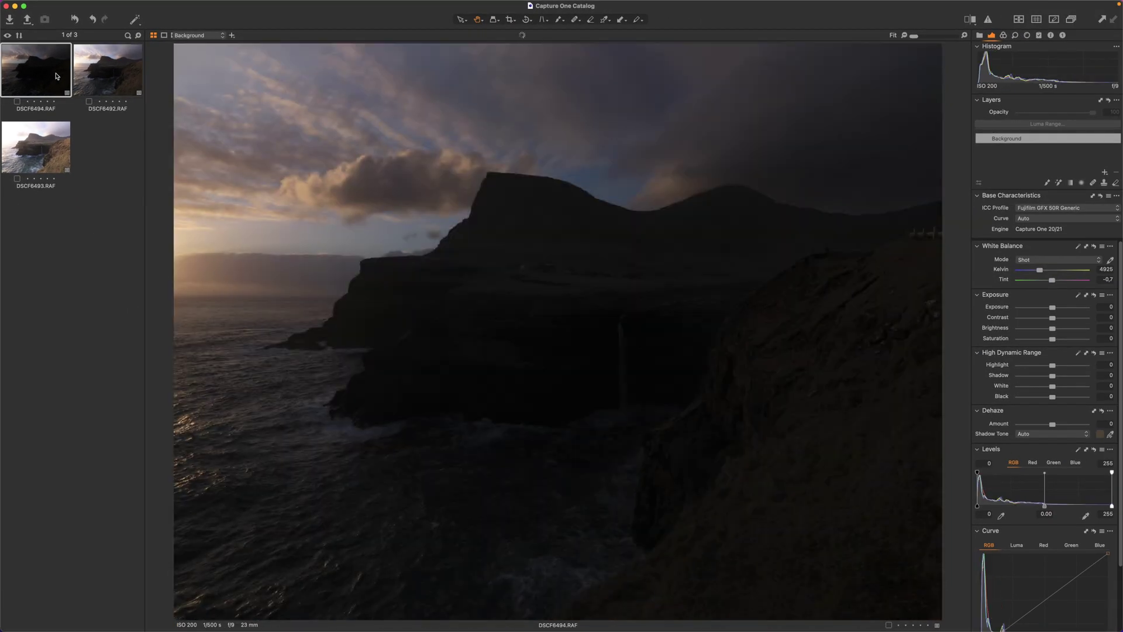
{"action": "left_click", "coordinate": [106, 77]}
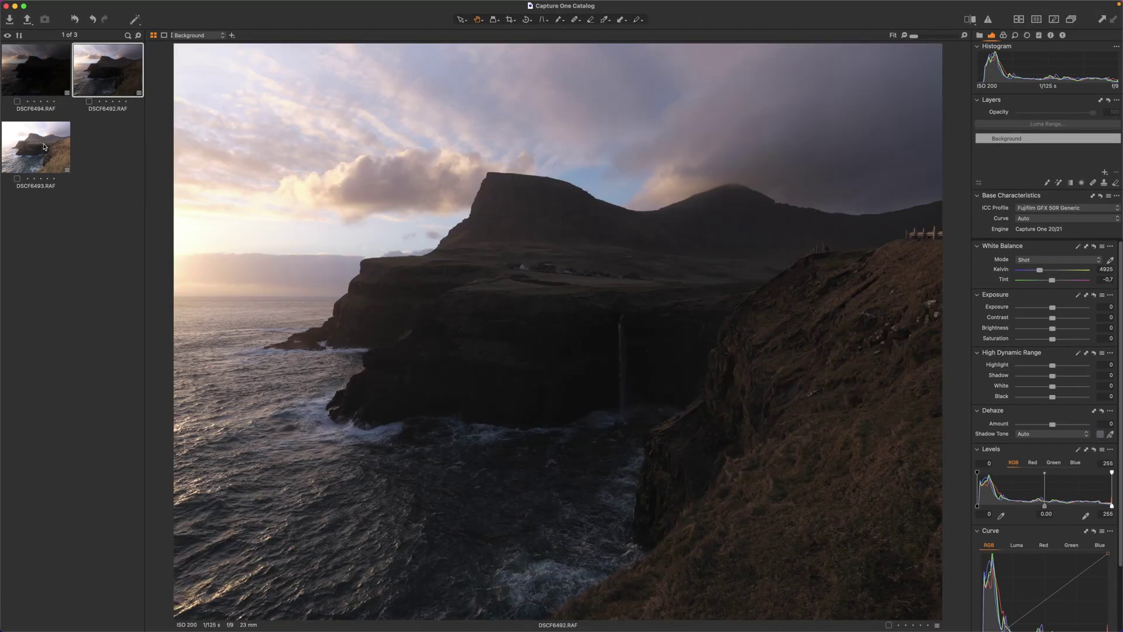
{"action": "left_click", "coordinate": [44, 147]}
Select DSCF6494.RAF, DSCF6492.RAF and DSCF6493.RAF together and open the Merge to HDR options for them
{"action": "left_click", "coordinate": [38, 76]}
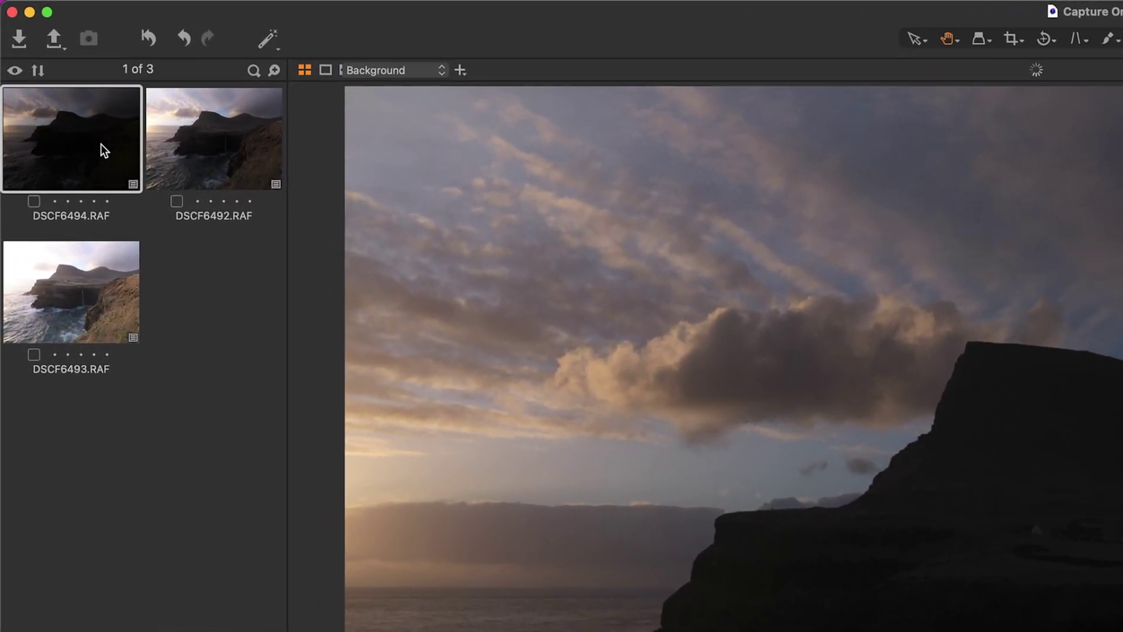
{"action": "left_click", "coordinate": [85, 318], "text": "shift"}
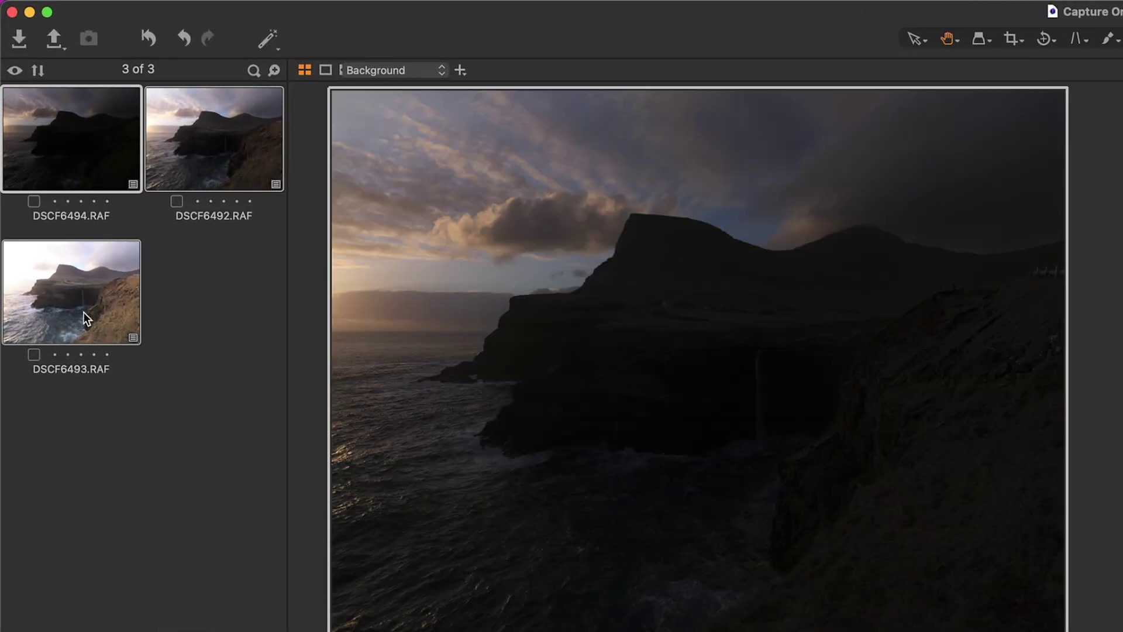
{"action": "right_click", "coordinate": [86, 318]}
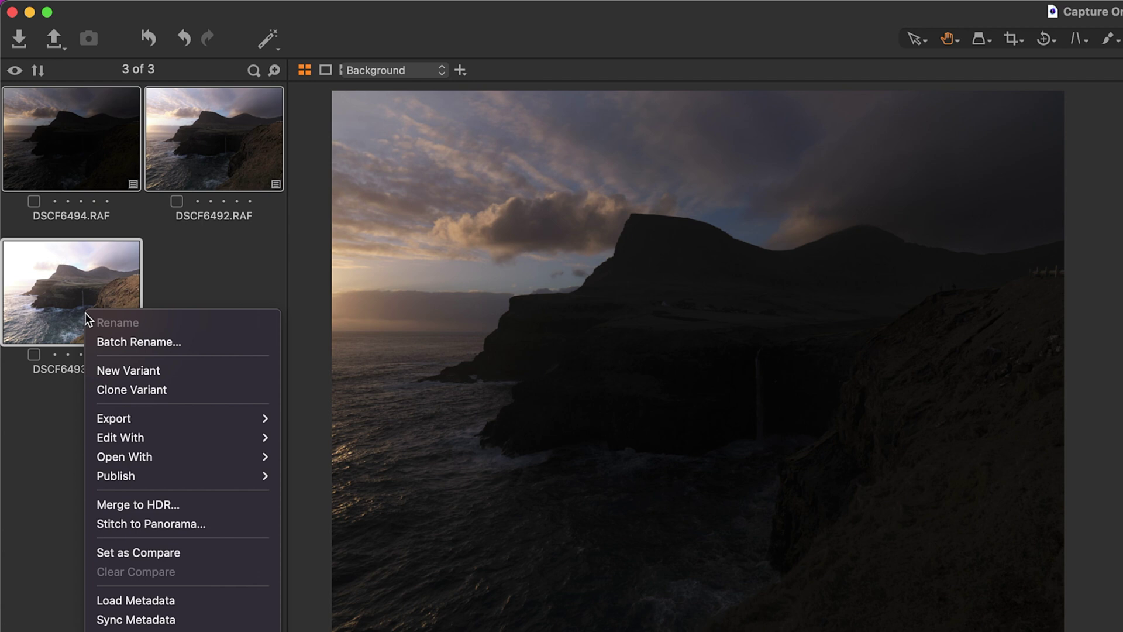
{"action": "left_click", "coordinate": [213, 504]}
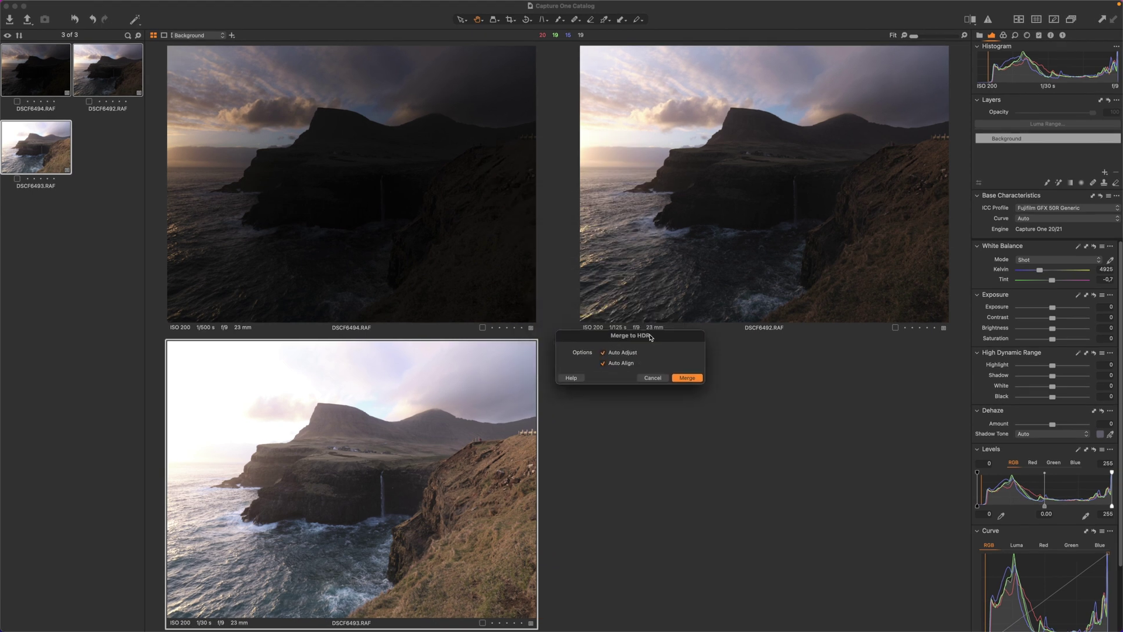
{"action": "left_click_drag", "start_coordinate": [650, 337], "coordinate": [694, 374]}
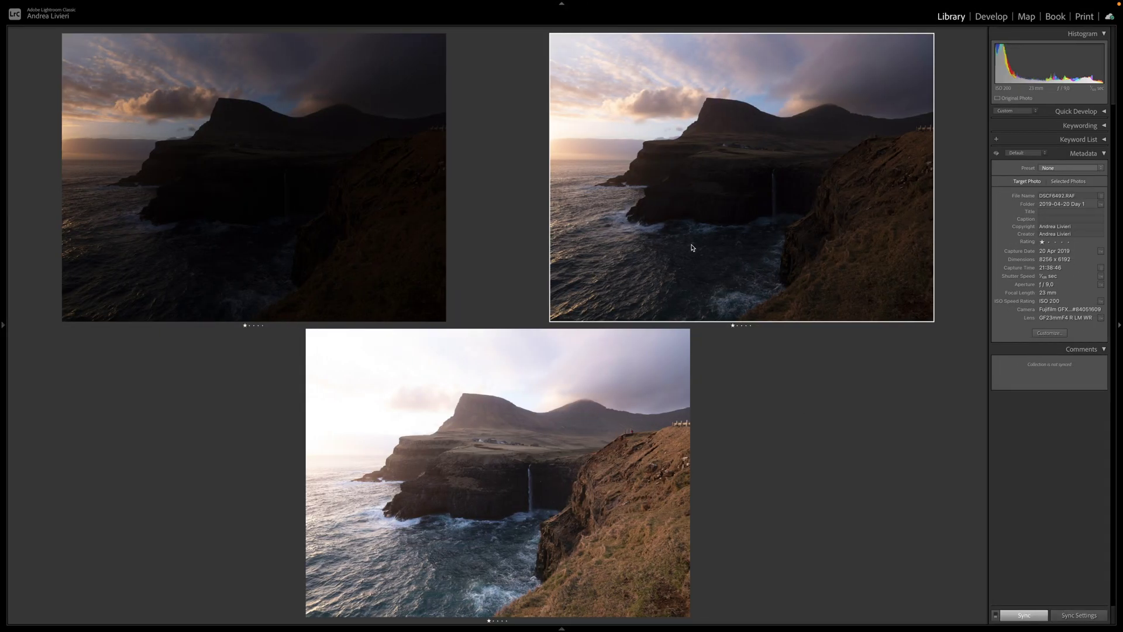
In Lightroom Classic, open the HDR merge preview for the three bracketed photos and try the Low and High deghost amounts
{"action": "right_click", "coordinate": [692, 248]}
{"action": "left_click", "coordinate": [971, 327]}
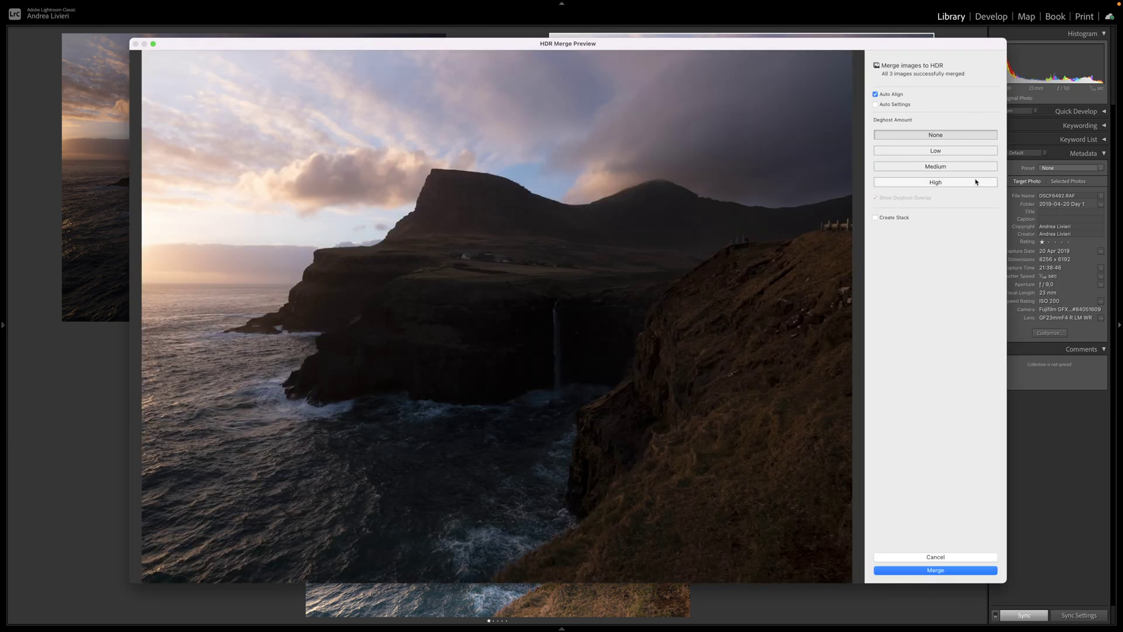
{"action": "left_click", "coordinate": [936, 151]}
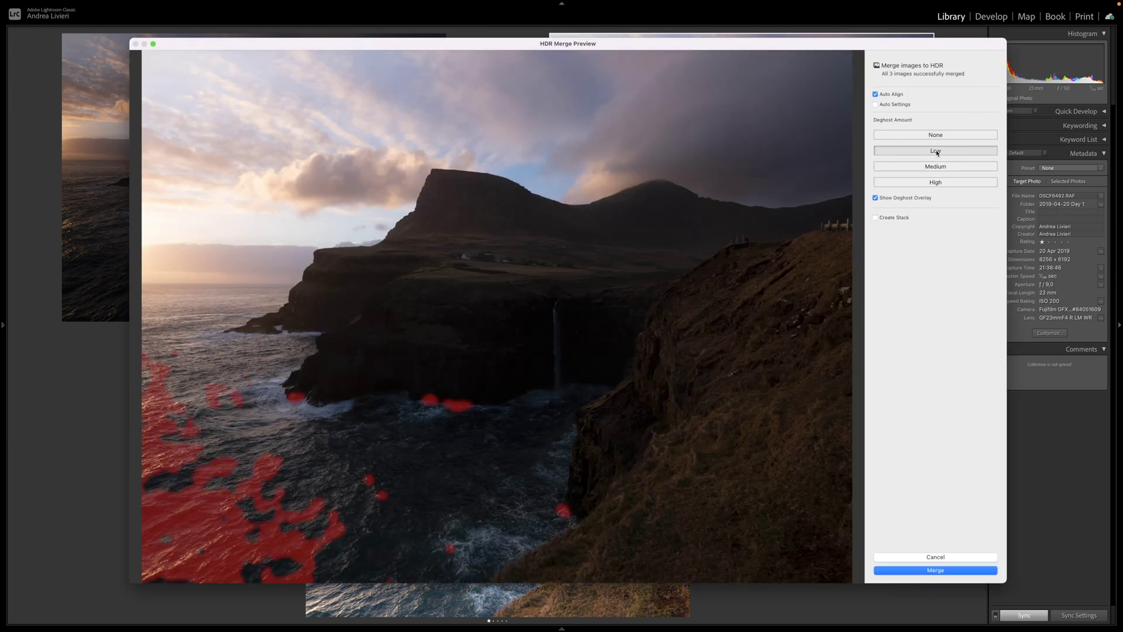
{"action": "left_click", "coordinate": [936, 182]}
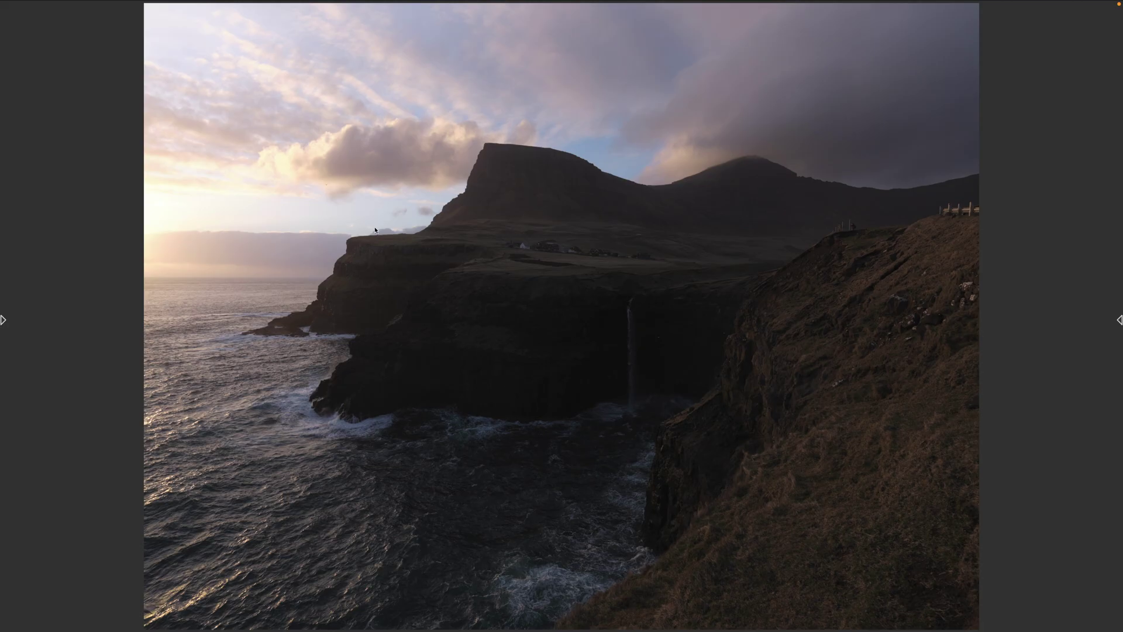
{"action": "left_click", "coordinate": [375, 230]}
{"action": "left_click_drag", "start_coordinate": [375, 230], "coordinate": [673, 218]}
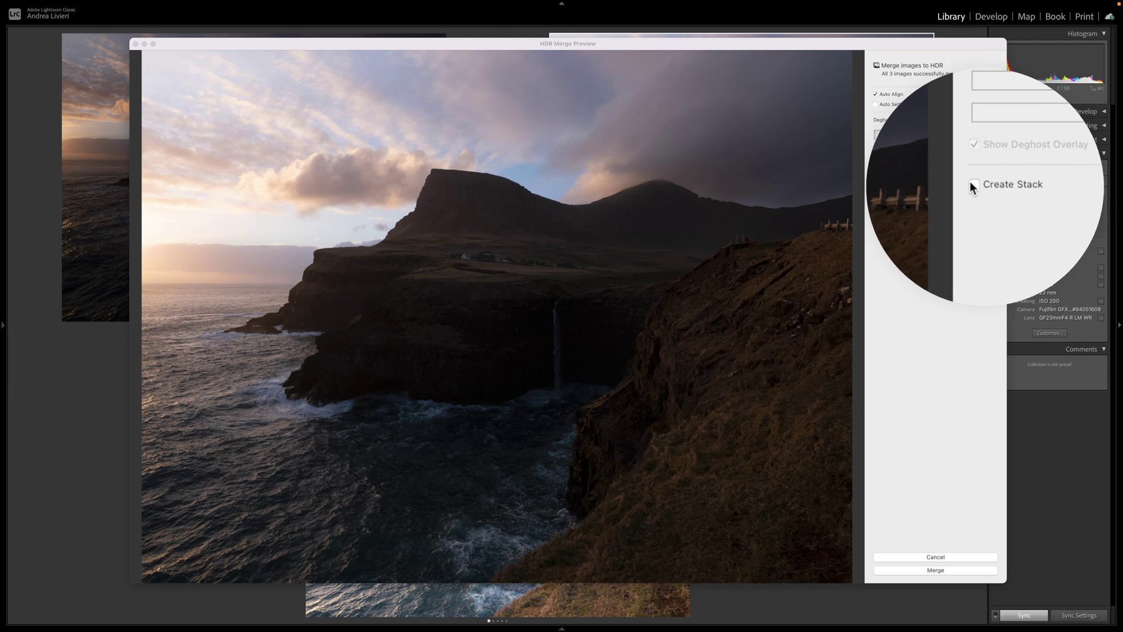
Toggle the Create Stack option in Lightroom Classic's HDR merge preview
{"action": "left_click", "coordinate": [973, 186]}
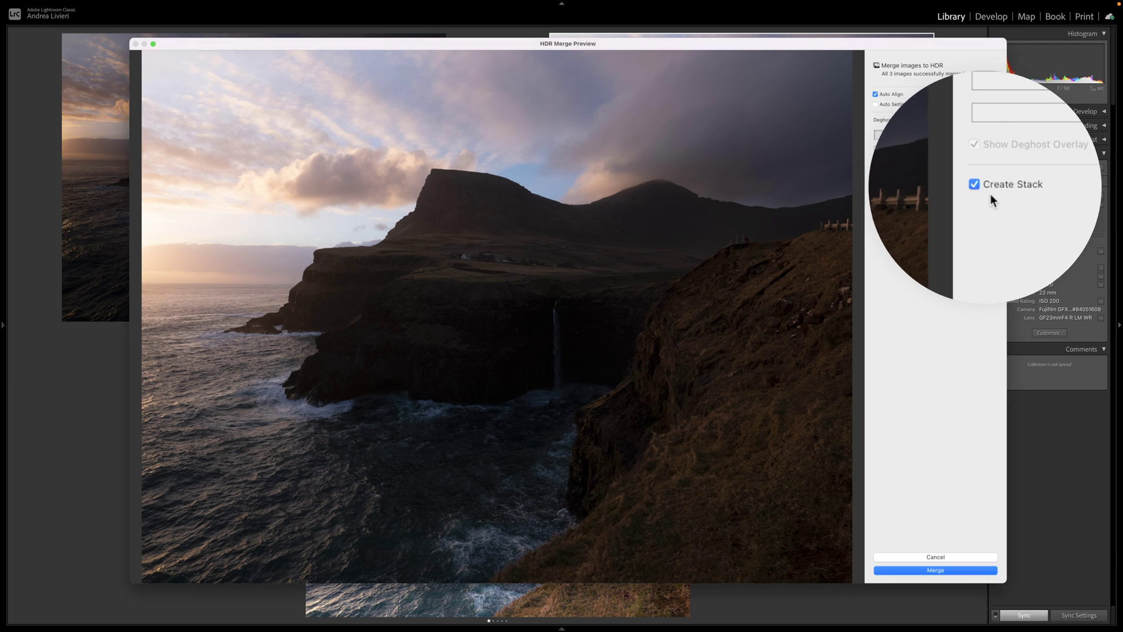
{"action": "left_click", "coordinate": [876, 218]}
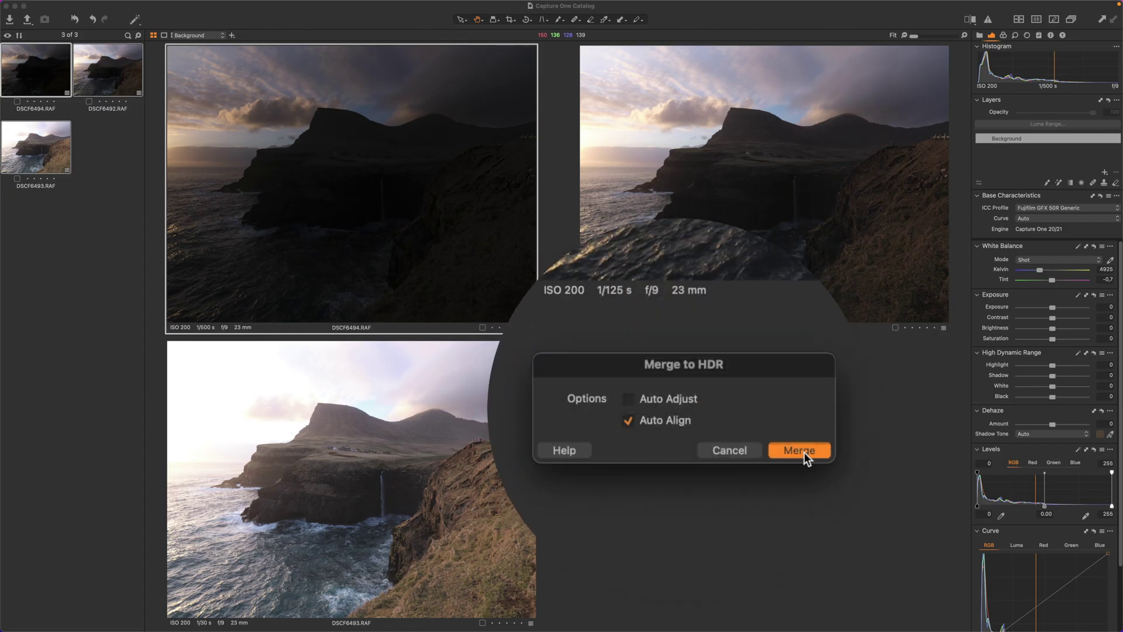
In Capture One, merge the three bracketed raws to HDR with Auto Adjust off and Auto Align on
{"action": "left_click", "coordinate": [805, 452]}
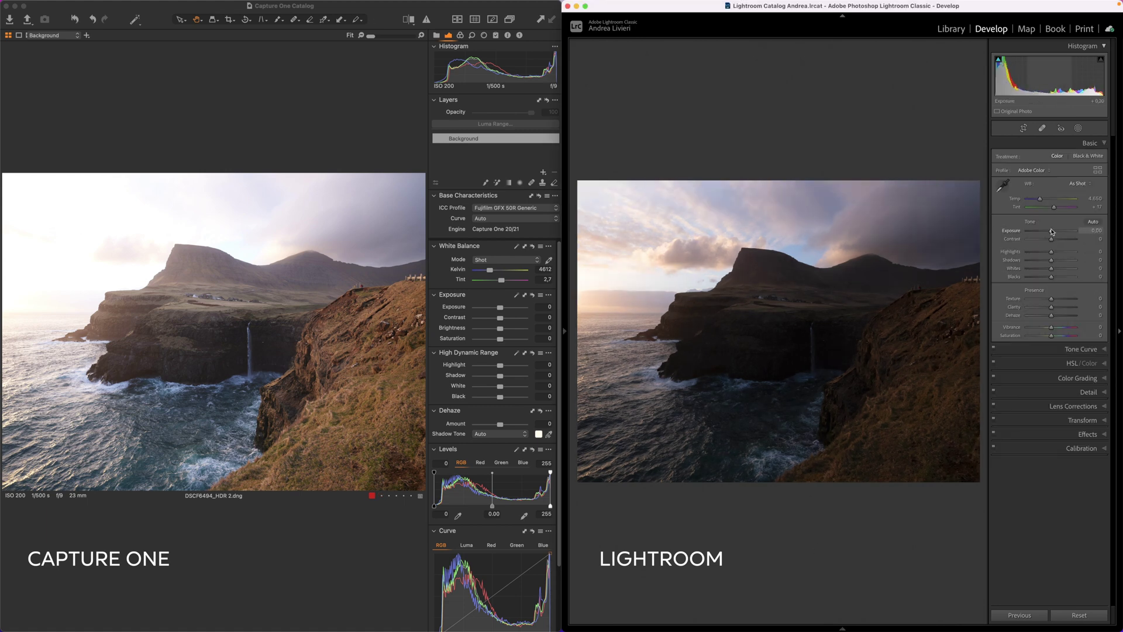
In Lightroom Classic, set the HDR photo's Exposure to +0.30, Shadows to +54 and Blacks to +37, and lower the Highlights
{"action": "left_click_drag", "start_coordinate": [1060, 280], "coordinate": [1039, 251]}
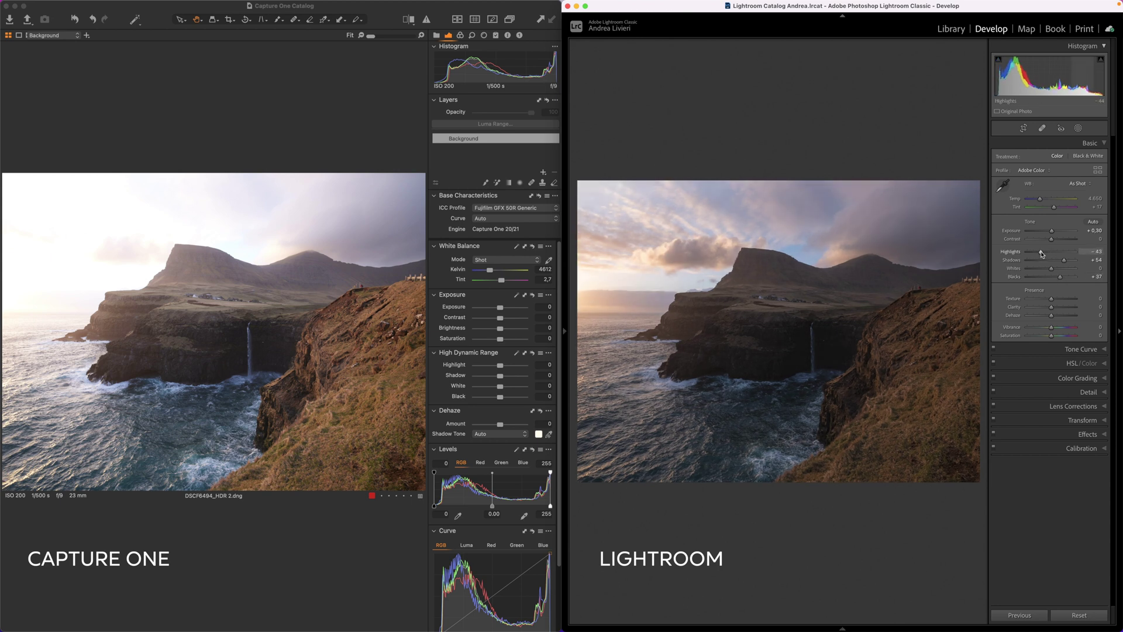
In Capture One, set DSCF6494_HDR 2.dng to Exposure -1.09, Highlight -87, Shadow 14 and Black -15
{"action": "left_click_drag", "start_coordinate": [500, 307], "coordinate": [499, 309]}
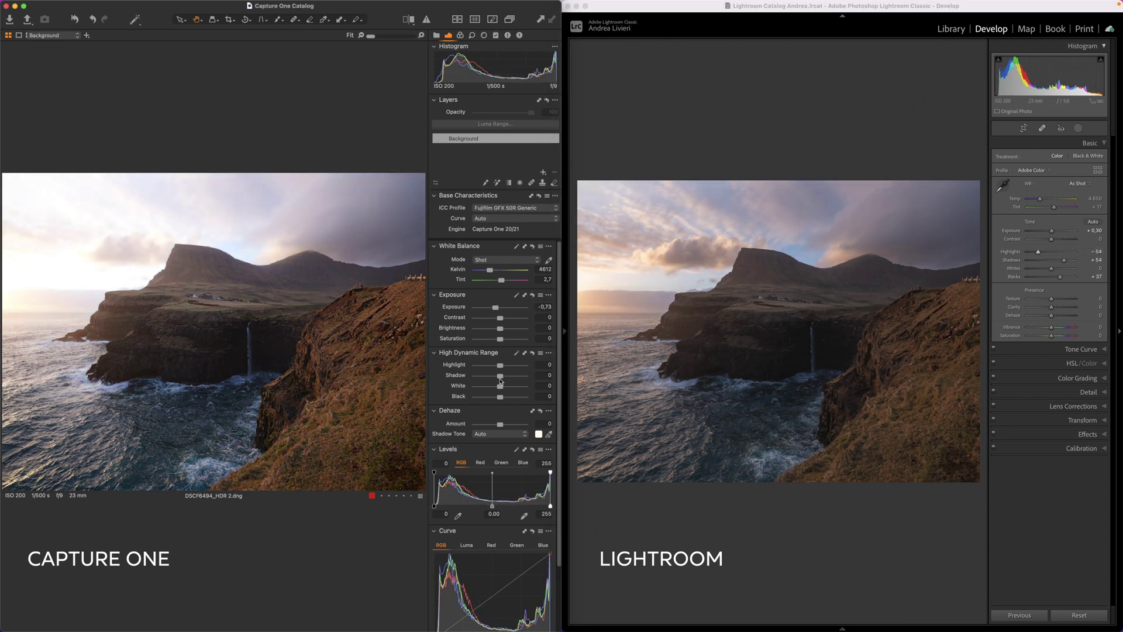
{"action": "left_click_drag", "start_coordinate": [499, 309], "coordinate": [494, 310]}
{"action": "left_click_drag", "start_coordinate": [501, 375], "coordinate": [497, 398]}
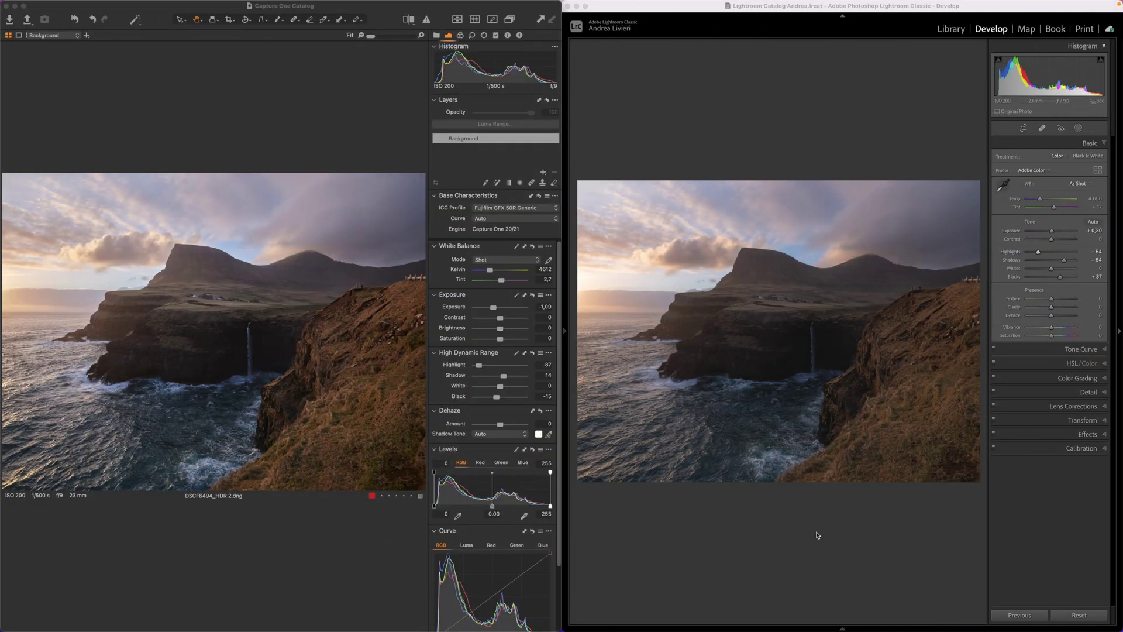
Check the sharpening and noise reduction settings of the HDR photo in both Lightroom Classic and Capture One, and return to the basic adjustments
{"action": "left_click", "coordinate": [1089, 393]}
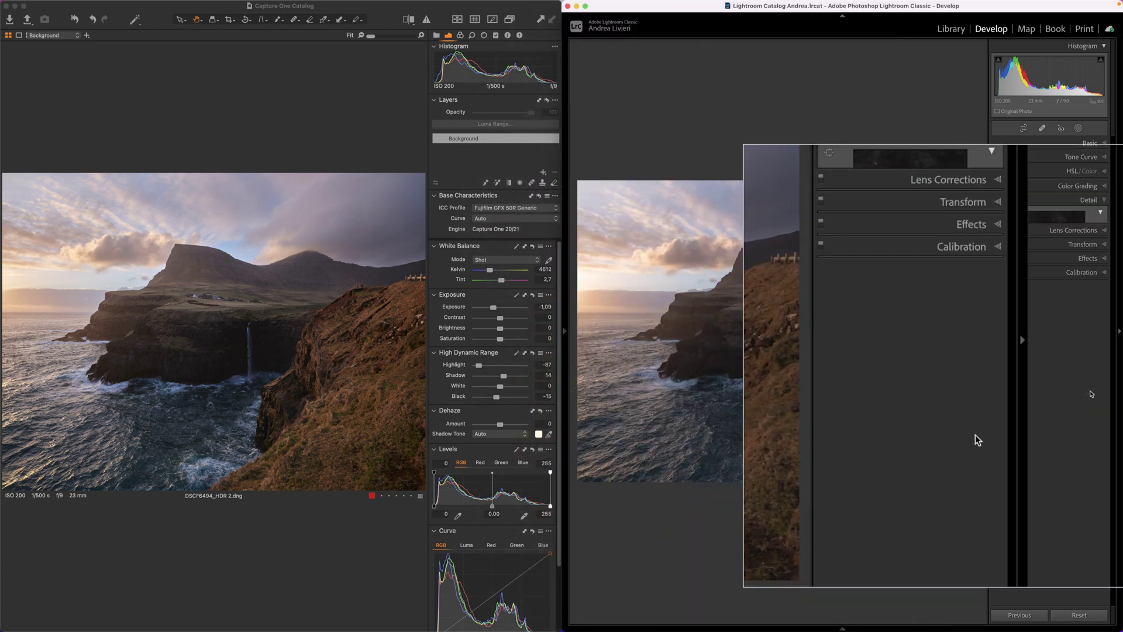
{"action": "left_click_drag", "start_coordinate": [966, 430], "coordinate": [913, 434]}
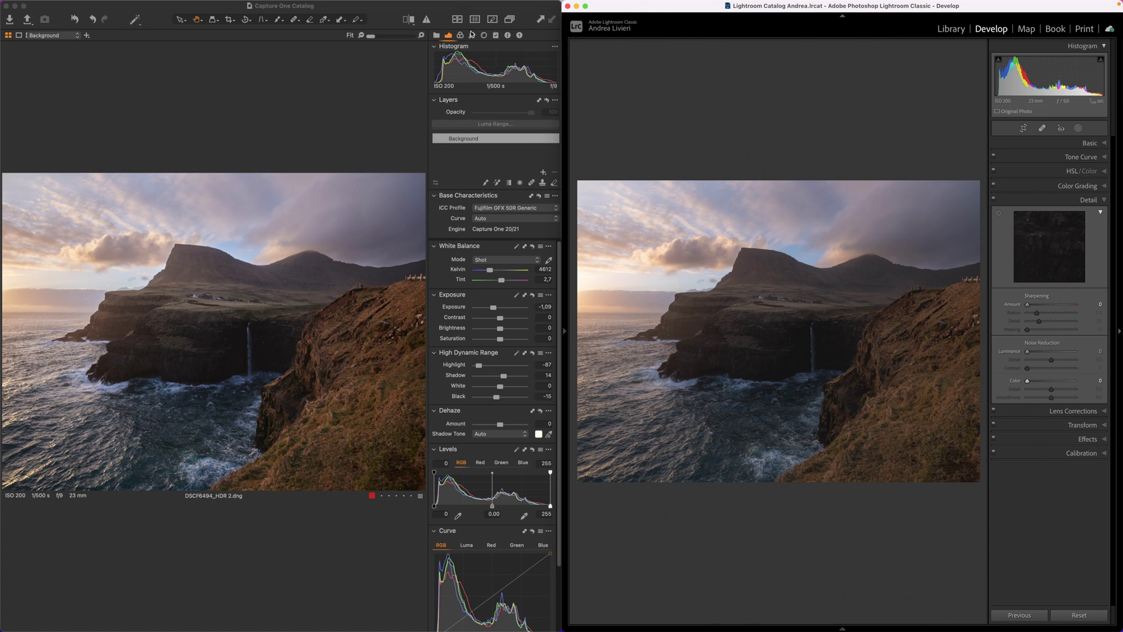
{"action": "left_click", "coordinate": [472, 35]}
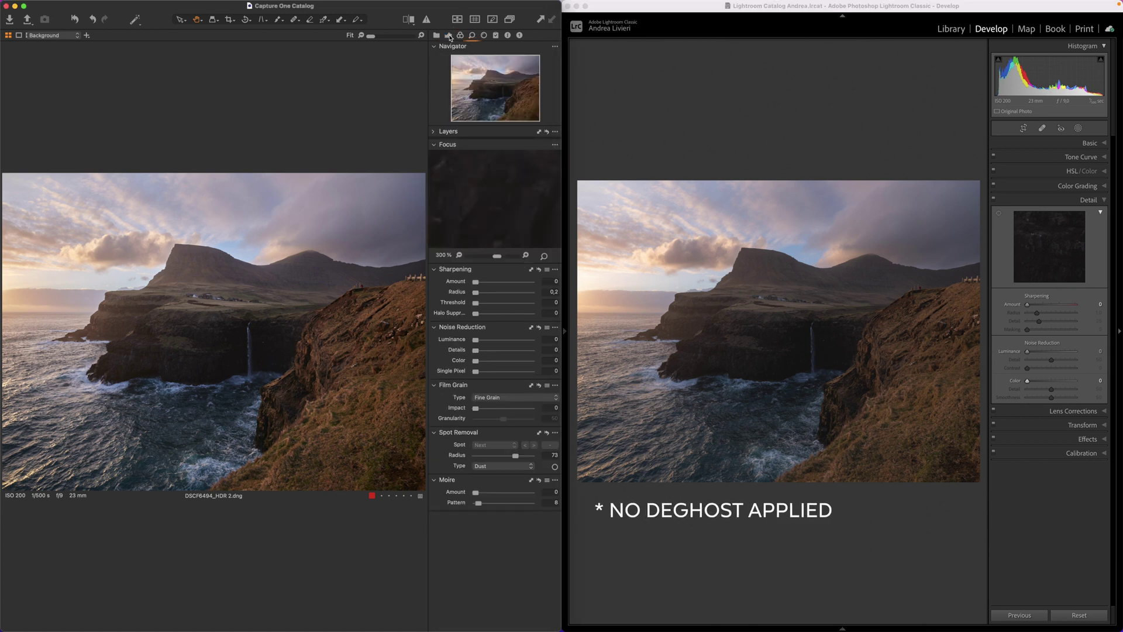
{"action": "left_click", "coordinate": [449, 35]}
{"action": "left_click", "coordinate": [1090, 143]}
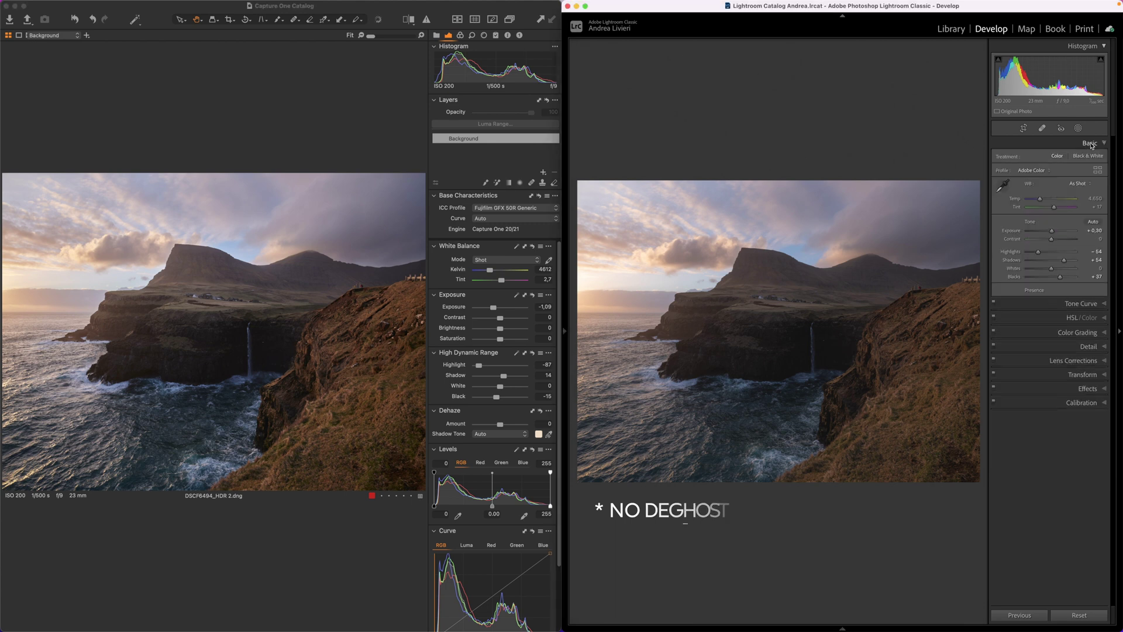
Examine the cliffs and shoreline rocks of the HDR photo at high magnification in Capture One and Lightroom Classic
{"action": "scroll", "coordinate": [164, 361], "scroll_direction": "up", "scroll_amount": 3}
{"action": "scroll", "coordinate": [164, 361], "scroll_direction": "up", "scroll_amount": 2}
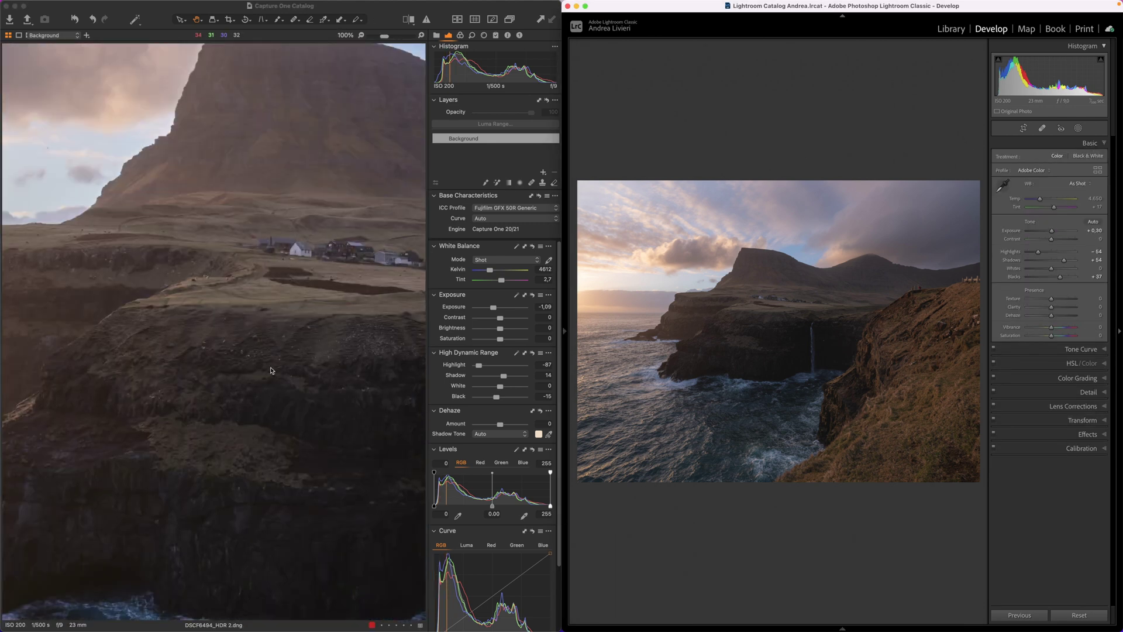
{"action": "scroll", "coordinate": [278, 260], "scroll_direction": "up", "scroll_amount": 4}
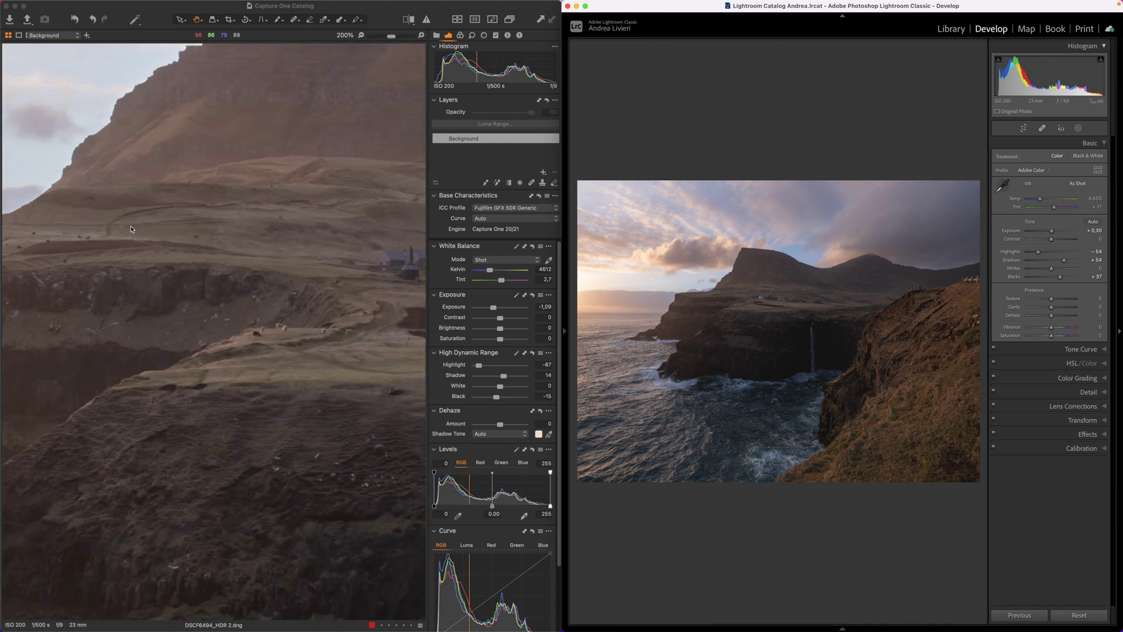
{"action": "left_click_drag", "start_coordinate": [278, 260], "coordinate": [490, 333]}
{"action": "left_click", "coordinate": [670, 339]}
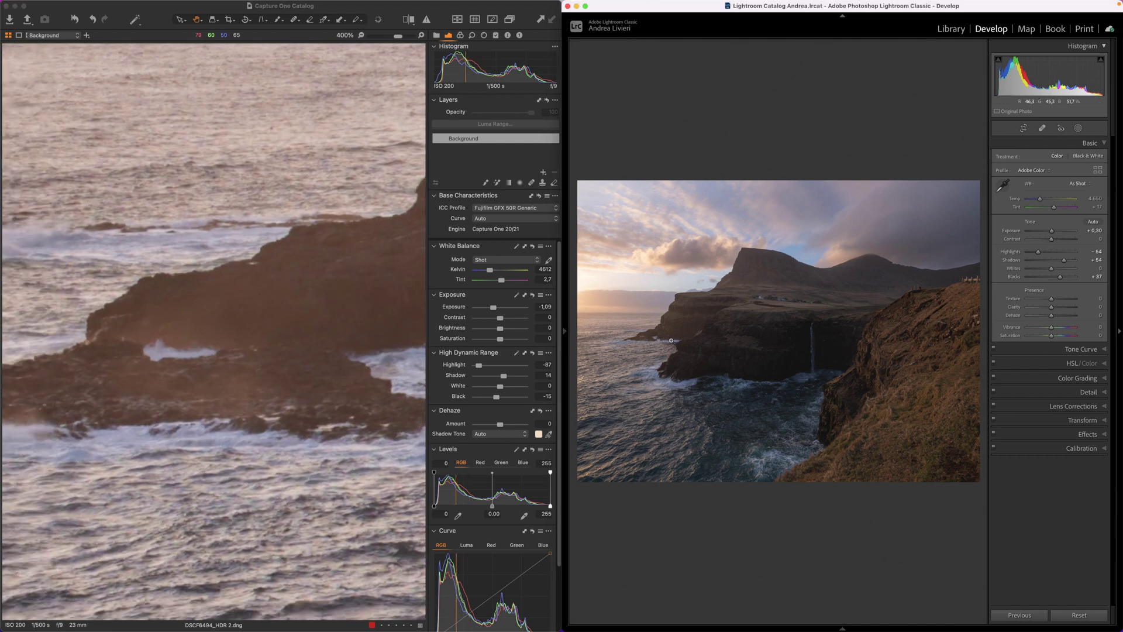
{"action": "left_click_drag", "start_coordinate": [648, 235], "coordinate": [787, 323]}
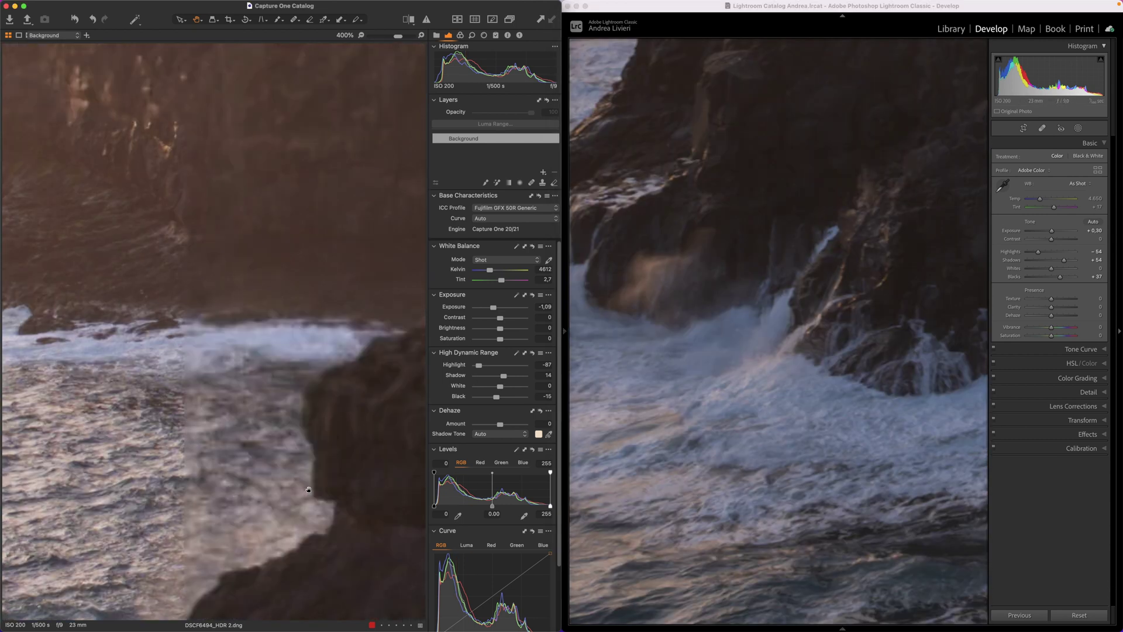
Inspect the sunlit waves of the HDR photo for merge artifacts in both Capture One and Lightroom Classic
{"action": "left_click_drag", "start_coordinate": [275, 573], "coordinate": [328, 337]}
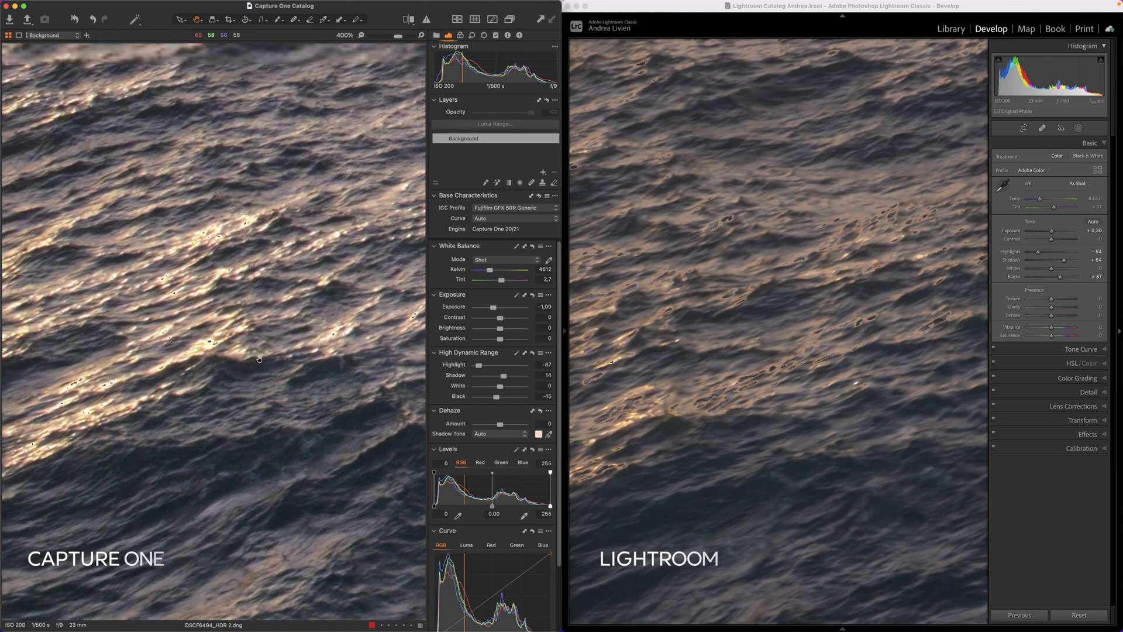
{"action": "left_click", "coordinate": [882, 369]}
{"action": "left_click_drag", "start_coordinate": [894, 369], "coordinate": [835, 364]}
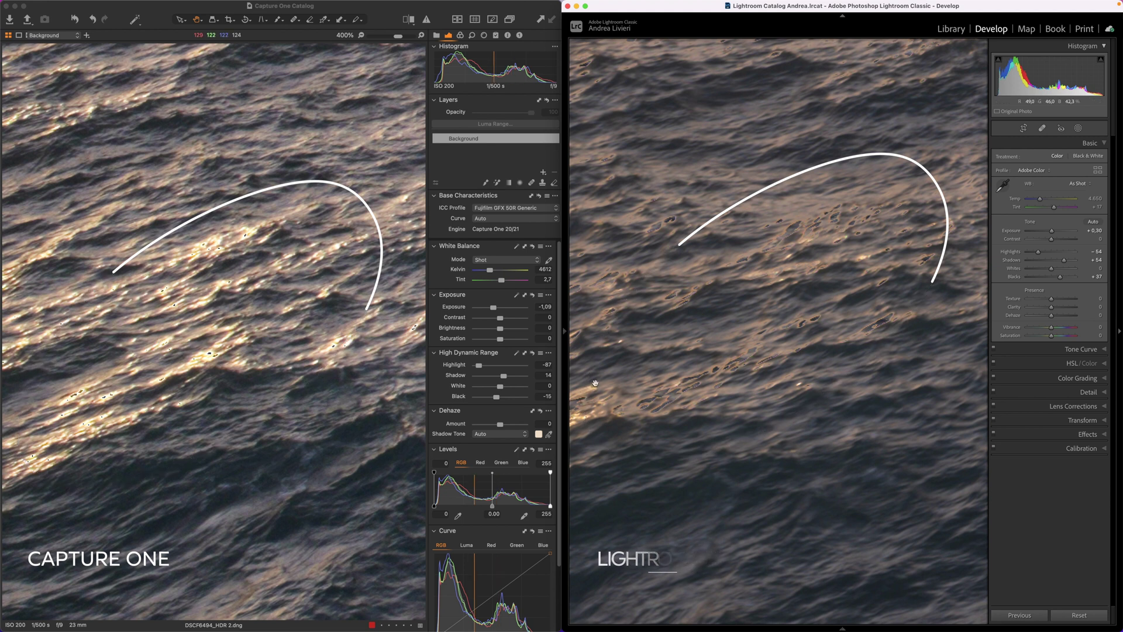
In Lightroom Classic, compare the waves side by side in the HDR merges made without deghosting and with medium deghosting
{"action": "key", "text": "c"}
{"action": "left_click_drag", "start_coordinate": [821, 483], "coordinate": [712, 477]}
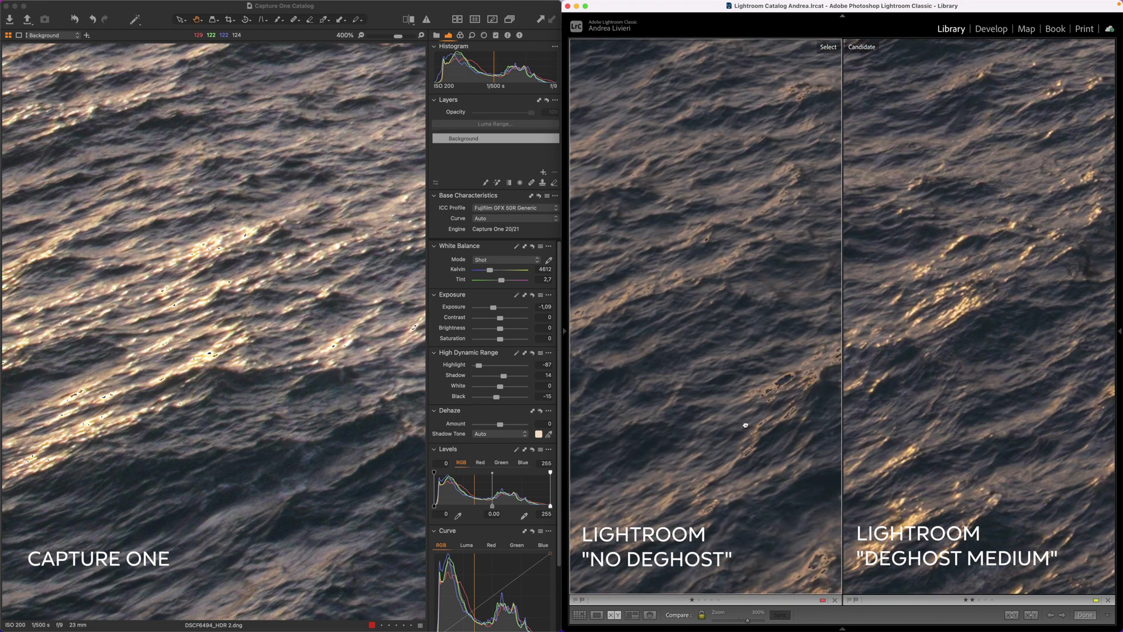
{"action": "left_click_drag", "start_coordinate": [745, 425], "coordinate": [924, 233]}
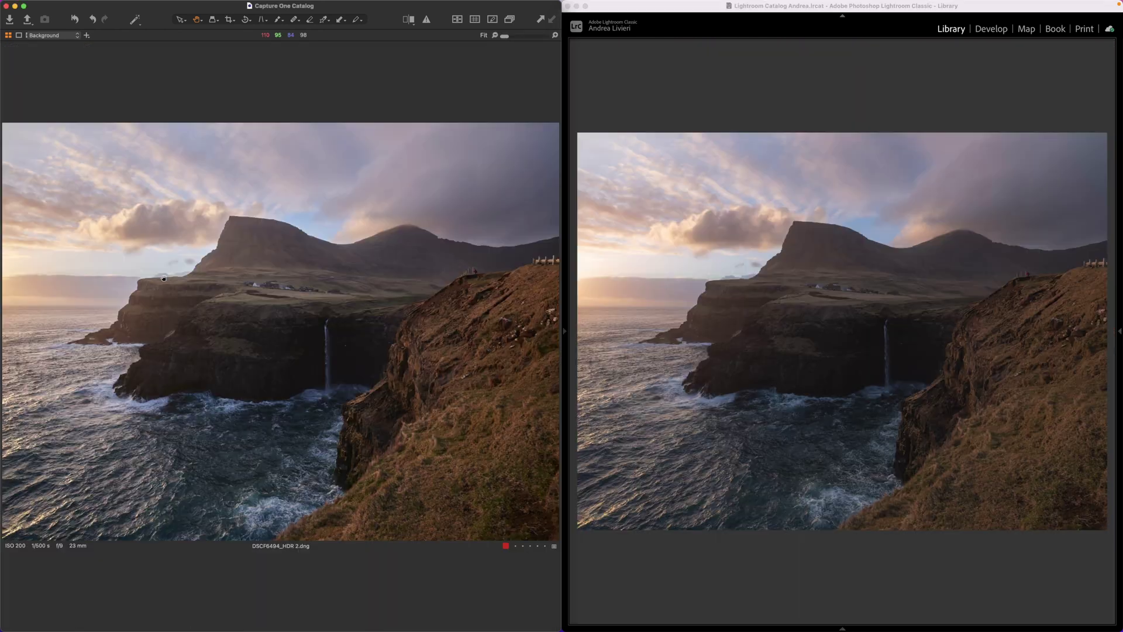
Examine the distant clifftop and its edge against the sky in DSCF6494_HDR 2.dng at 400% and in Lightroom's version
{"action": "scroll", "coordinate": [164, 279], "scroll_direction": "up", "scroll_amount": 5}
{"action": "scroll", "coordinate": [164, 278], "scroll_direction": "up", "scroll_amount": 2}
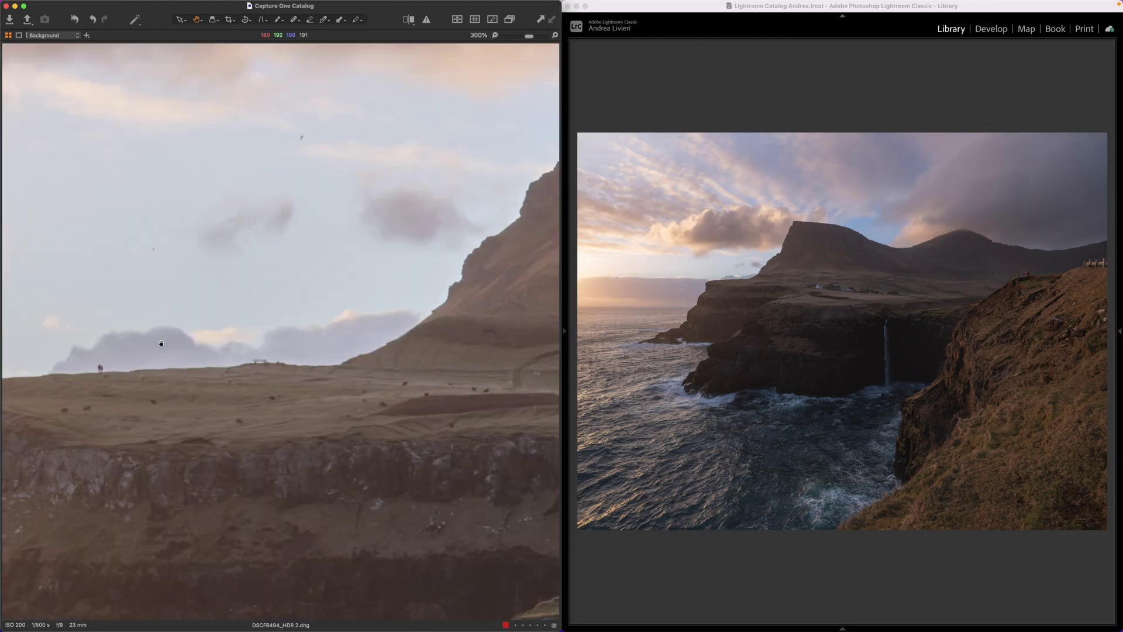
{"action": "scroll", "coordinate": [166, 354], "scroll_direction": "up", "scroll_amount": 1}
{"action": "left_click_drag", "start_coordinate": [165, 353], "coordinate": [467, 207]}
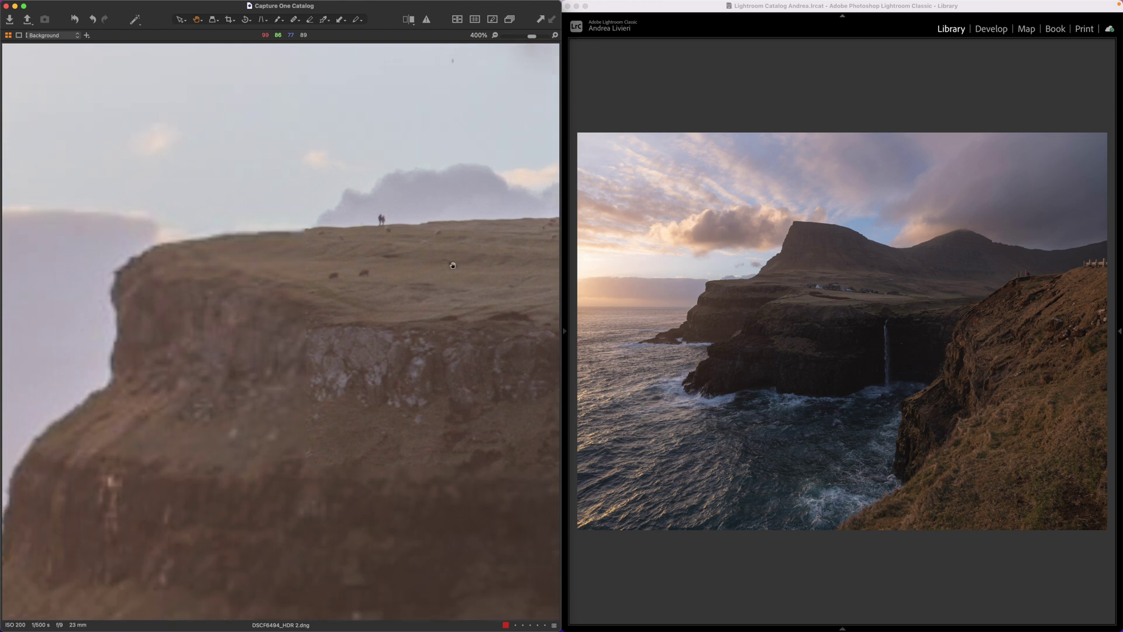
{"action": "left_click", "coordinate": [721, 279]}
{"action": "left_click_drag", "start_coordinate": [848, 381], "coordinate": [874, 304]}
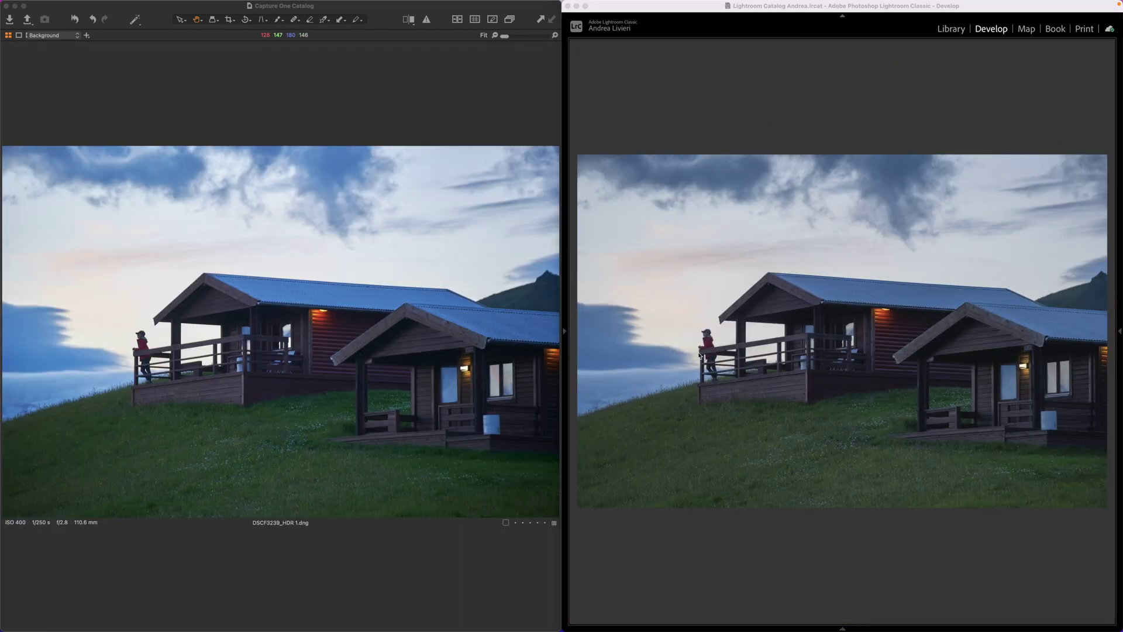
Compare the edges around the person on the cabin deck in Lightroom's HDR and Capture One's DSCF3239_HDR 1.dng at up to 500%
{"action": "left_click", "coordinate": [700, 355]}
{"action": "left_click", "coordinate": [700, 354]}
{"action": "left_click", "coordinate": [132, 328]}
{"action": "scroll", "coordinate": [132, 333], "scroll_direction": "up", "scroll_amount": 2}
{"action": "scroll", "coordinate": [292, 316], "scroll_direction": "up", "scroll_amount": 2}
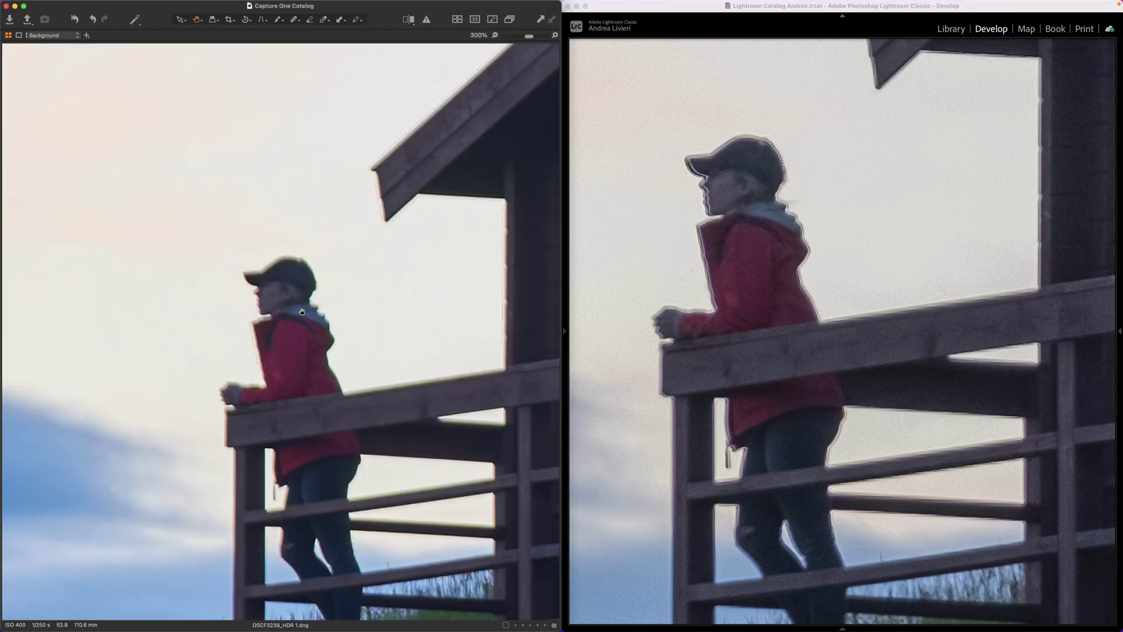
{"action": "scroll", "coordinate": [302, 312], "scroll_direction": "up", "scroll_amount": 1}
{"action": "scroll", "coordinate": [317, 335], "scroll_direction": "up", "scroll_amount": 1}
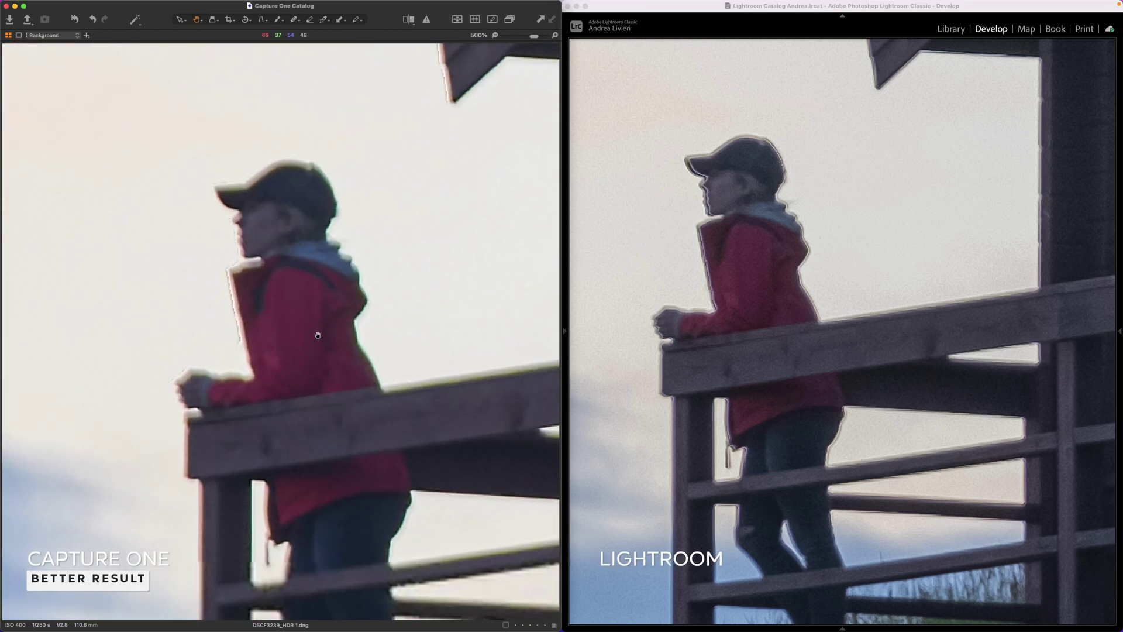
{"action": "left_click_drag", "start_coordinate": [318, 335], "coordinate": [316, 276]}
{"action": "scroll", "coordinate": [314, 277], "scroll_direction": "down", "scroll_amount": 1}
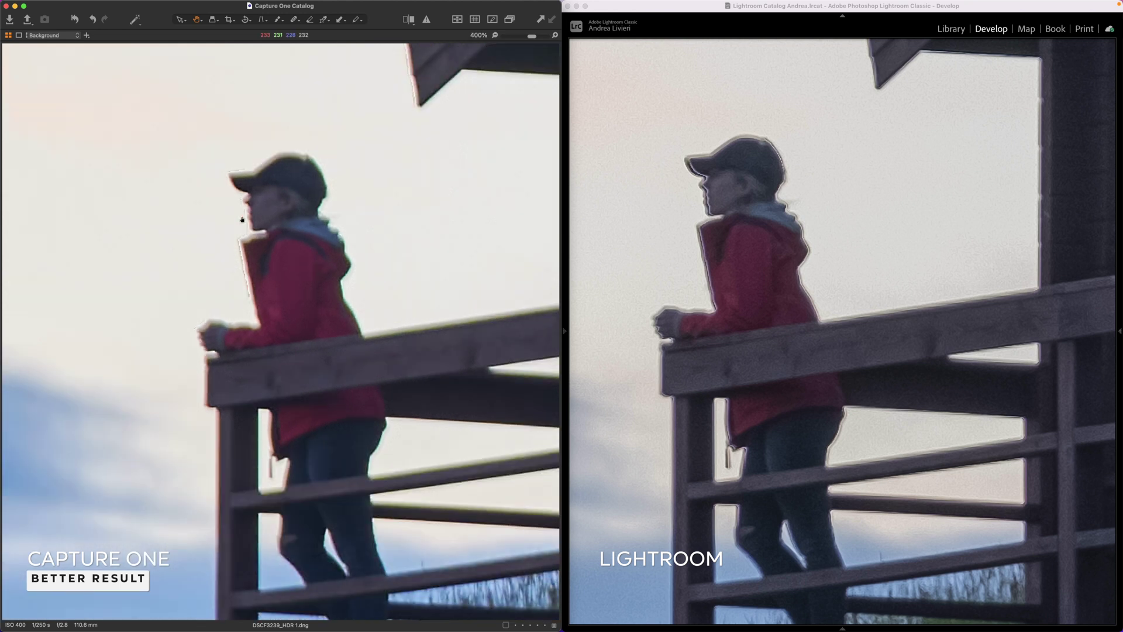